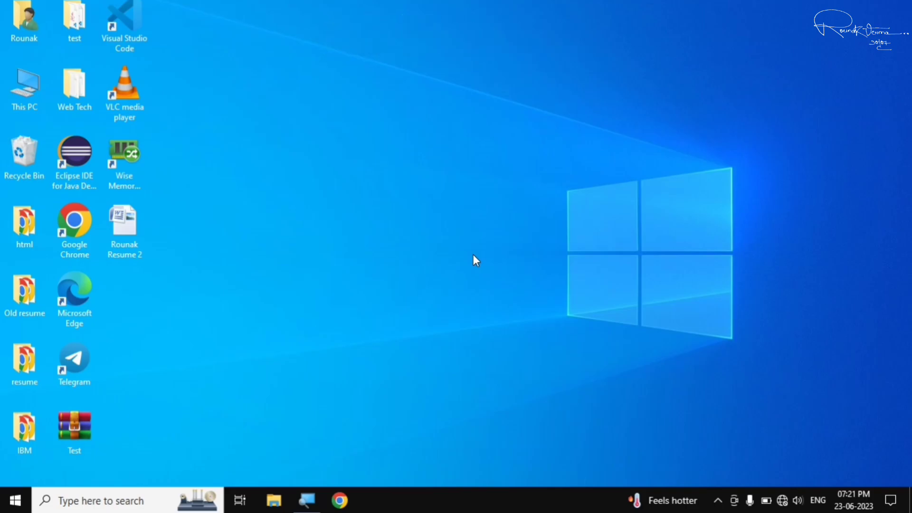
# - Open the Windows Temp folder by running "temp" from the Run dialog
pyautogui.click(15, 500)
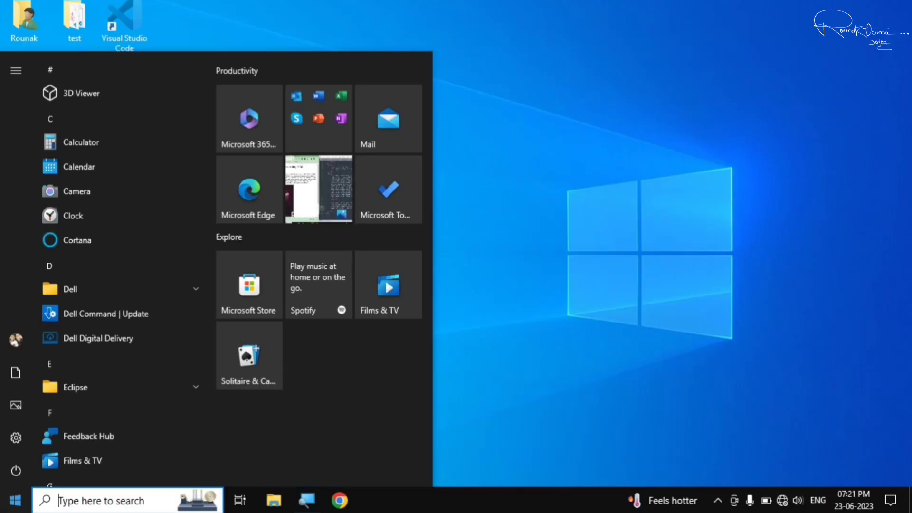
pyautogui.write('r')
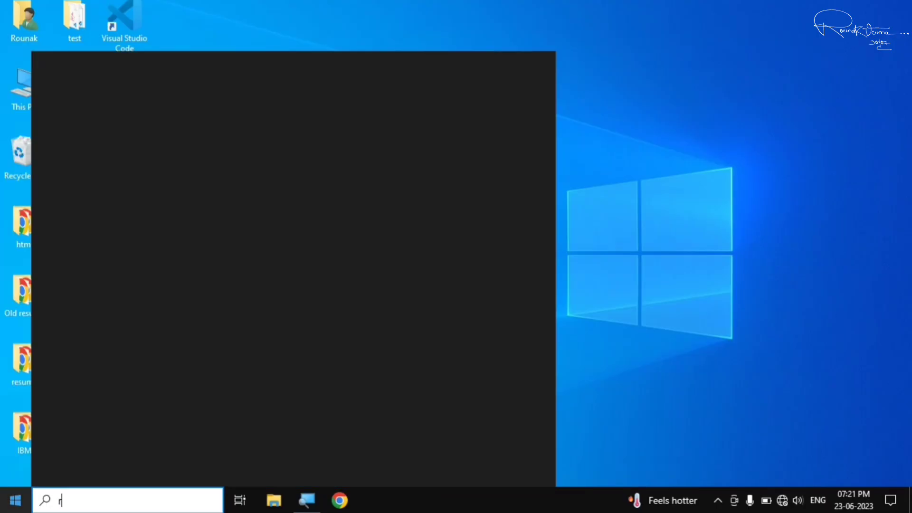
pyautogui.write('un')
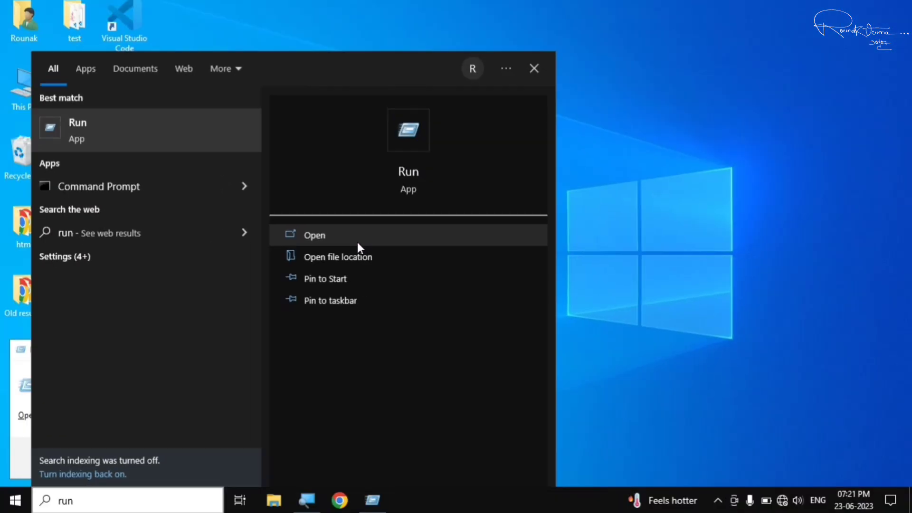
pyautogui.click(358, 241)
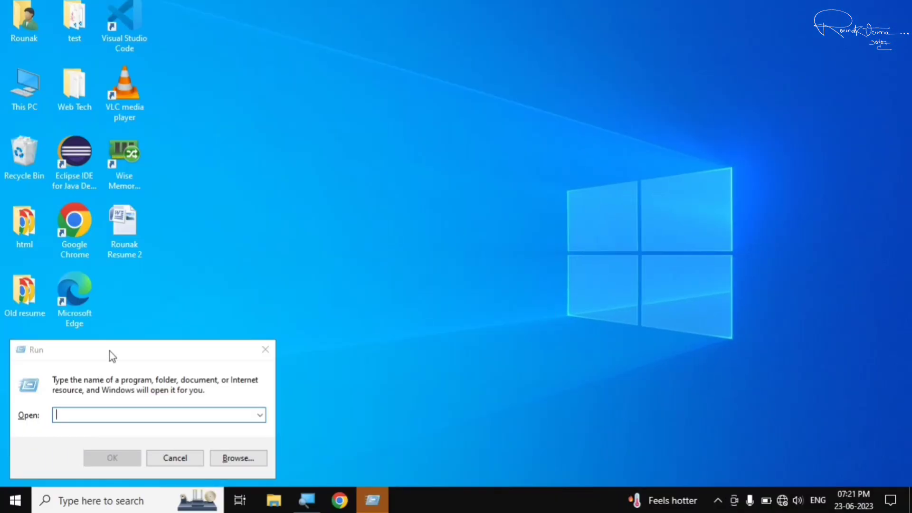
pyautogui.moveTo(402, 186); pyautogui.dragTo(390, 205)
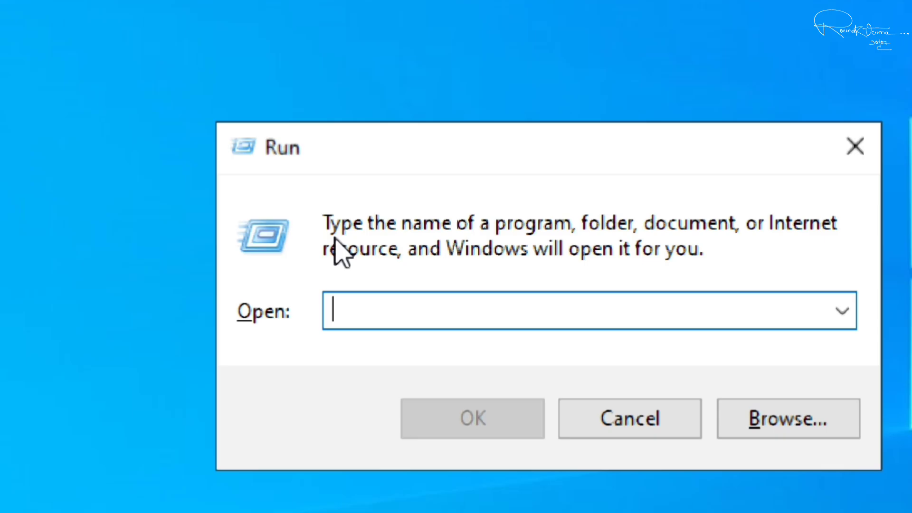
pyautogui.write('temp')
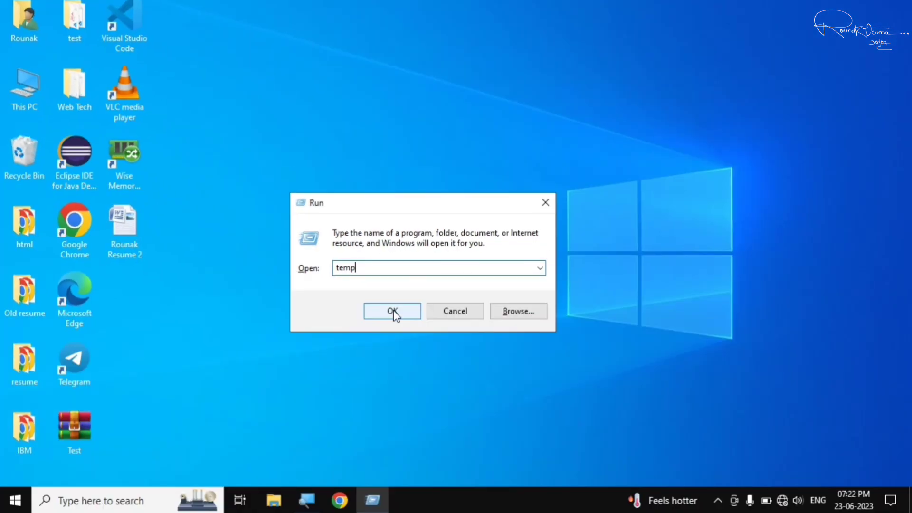
pyautogui.click(552, 364)
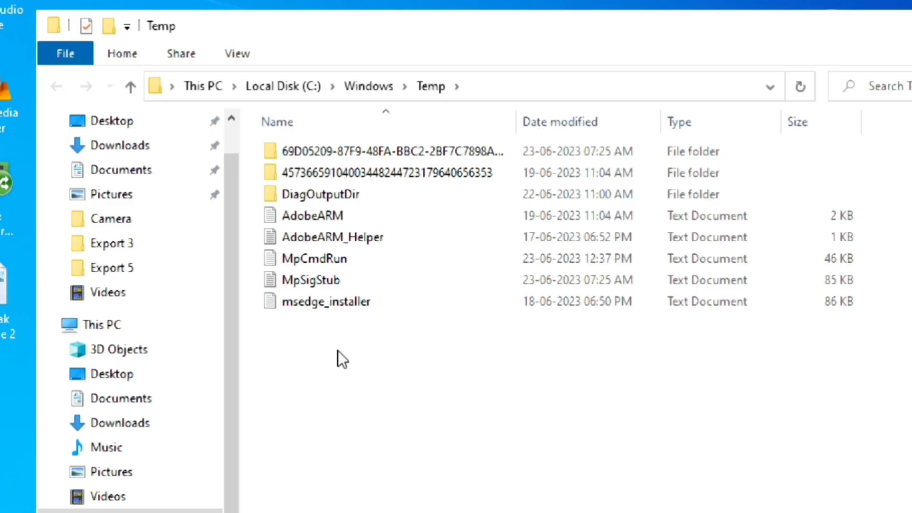
# - Permanently delete all items in the Windows Temp folder, continuing with administrator permission, and close the folder
pyautogui.moveTo(297, 336); pyautogui.dragTo(565, 150)
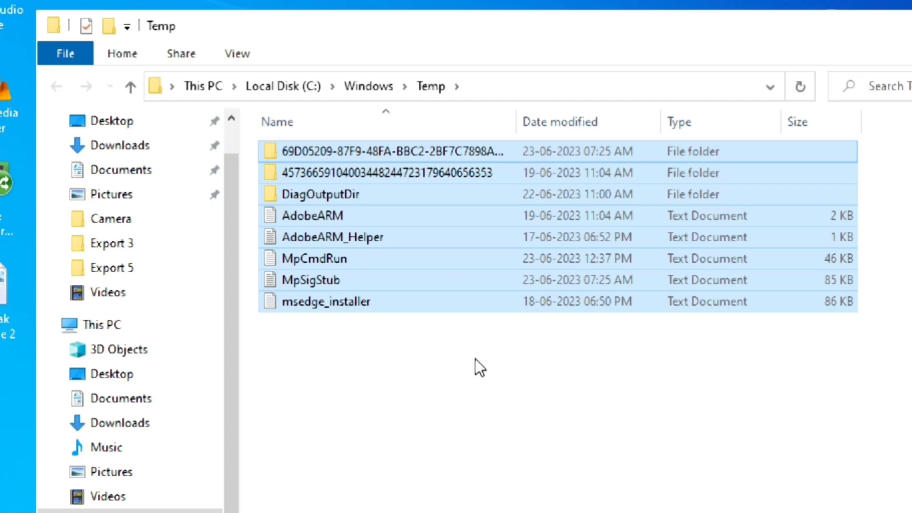
pyautogui.click(326, 429)
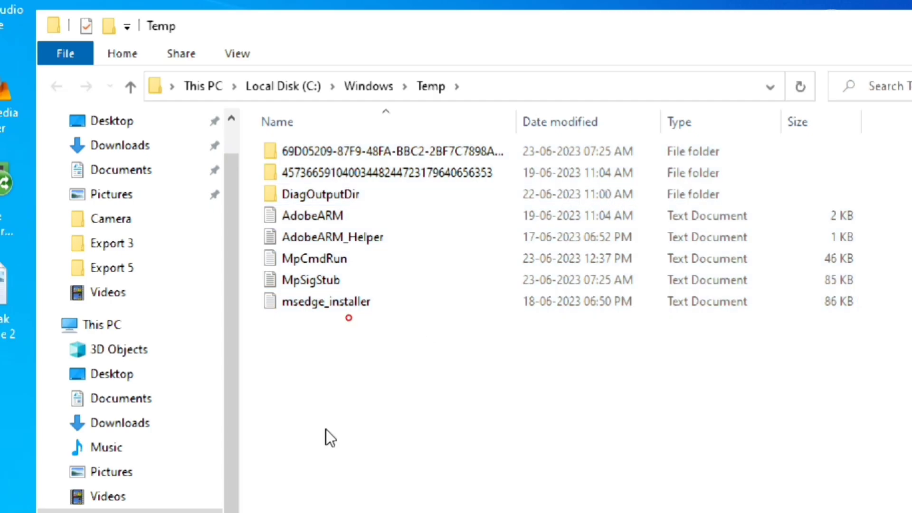
pyautogui.moveTo(346, 329); pyautogui.dragTo(655, 129)
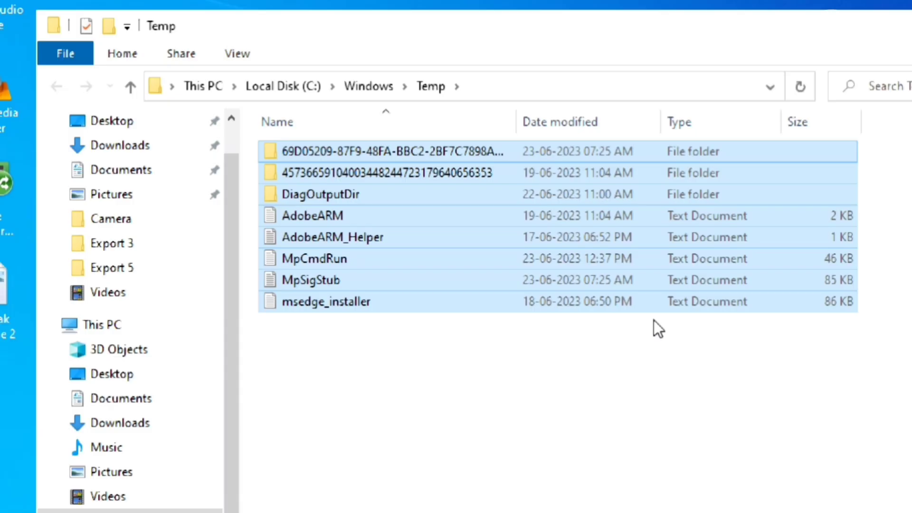
pyautogui.hotkey('shift', 'Delete')
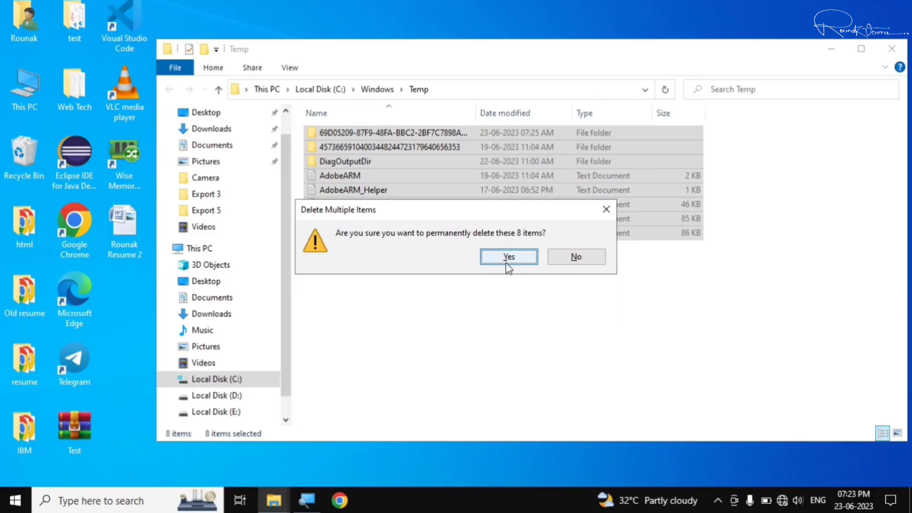
pyautogui.click(506, 265)
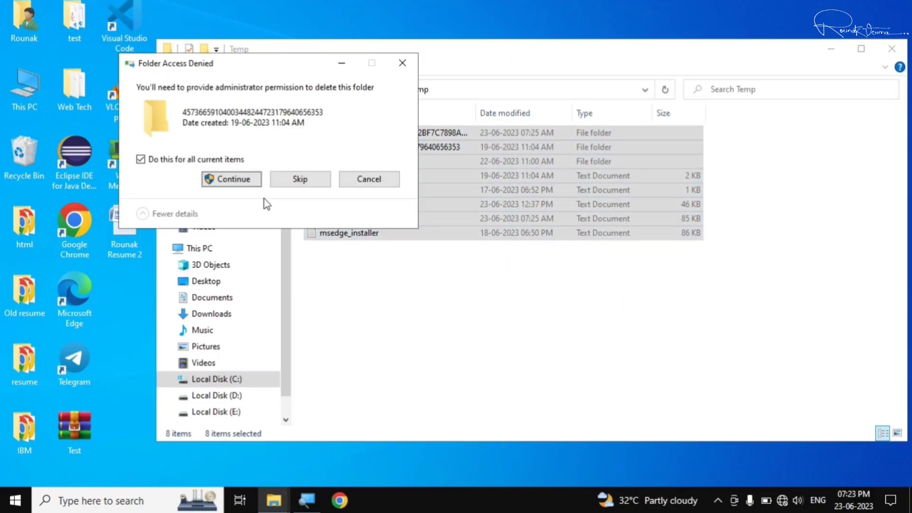
pyautogui.click(241, 180)
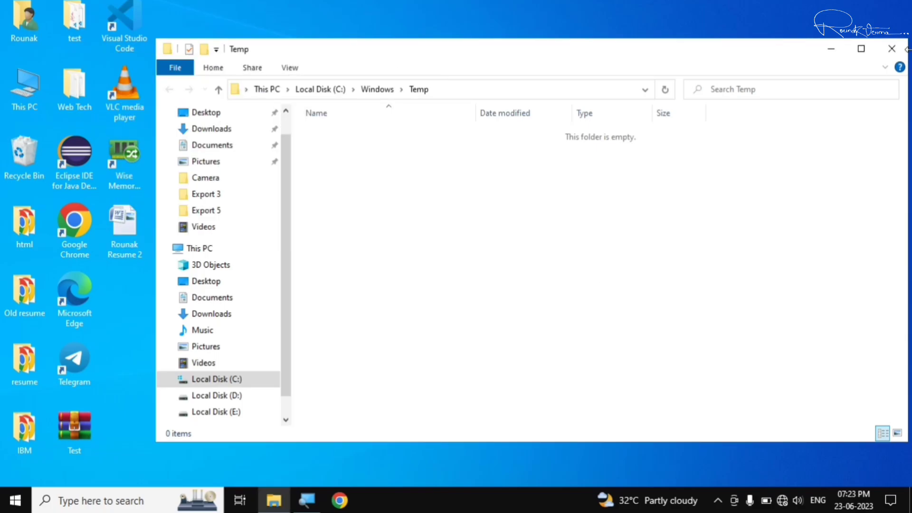
pyautogui.click(892, 49)
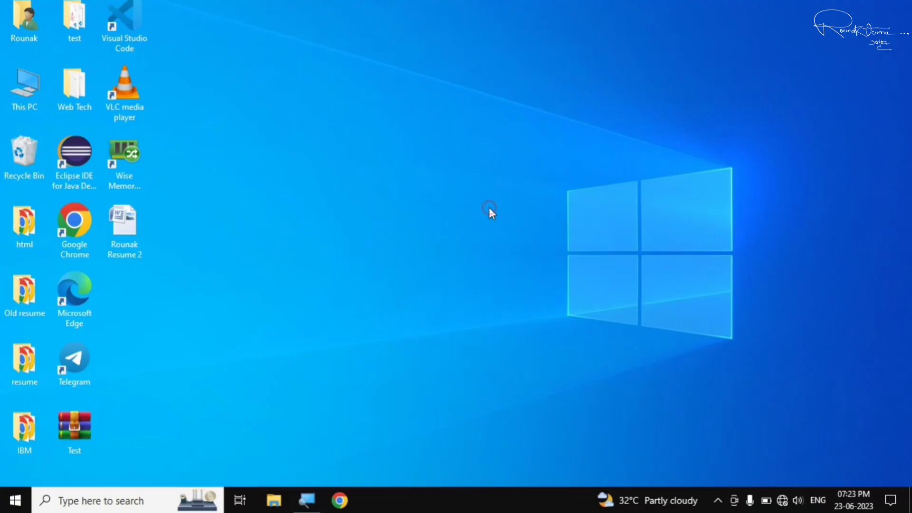
# - Open the user's local Temp folder by running "%temp%" from the Run dialog
pyautogui.press('super')
pyautogui.write('run')
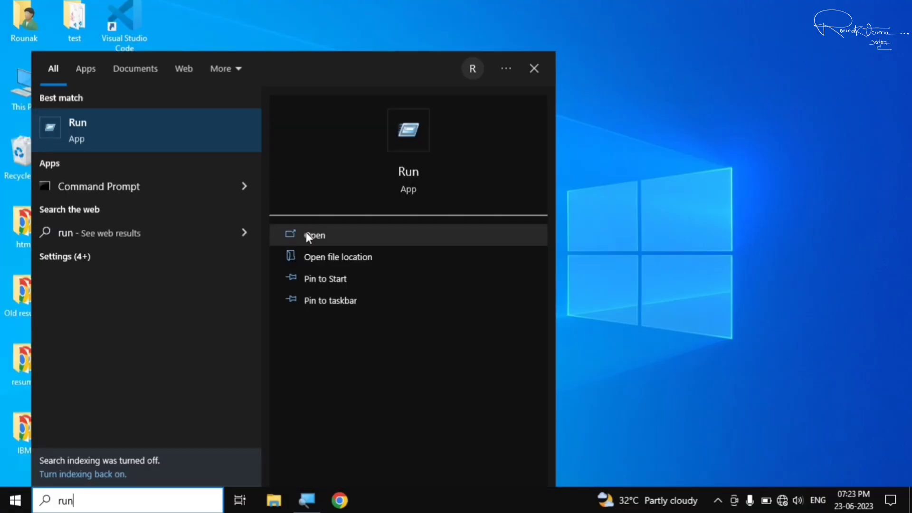
pyautogui.click(306, 233)
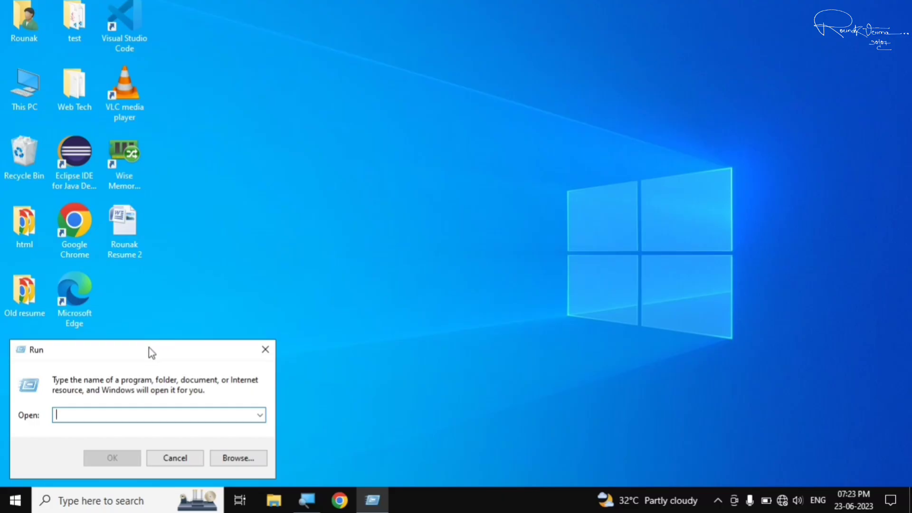
pyautogui.moveTo(148, 350); pyautogui.dragTo(430, 184)
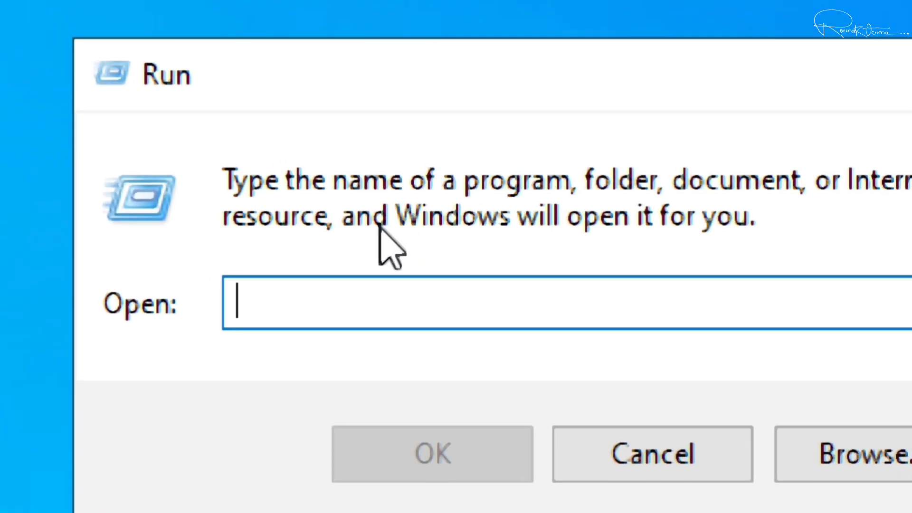
pyautogui.write('%temp')
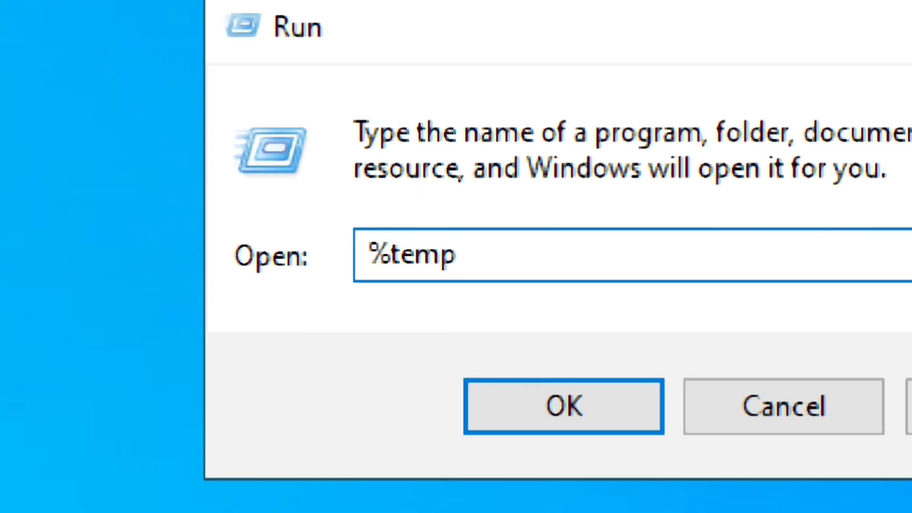
pyautogui.write('%')
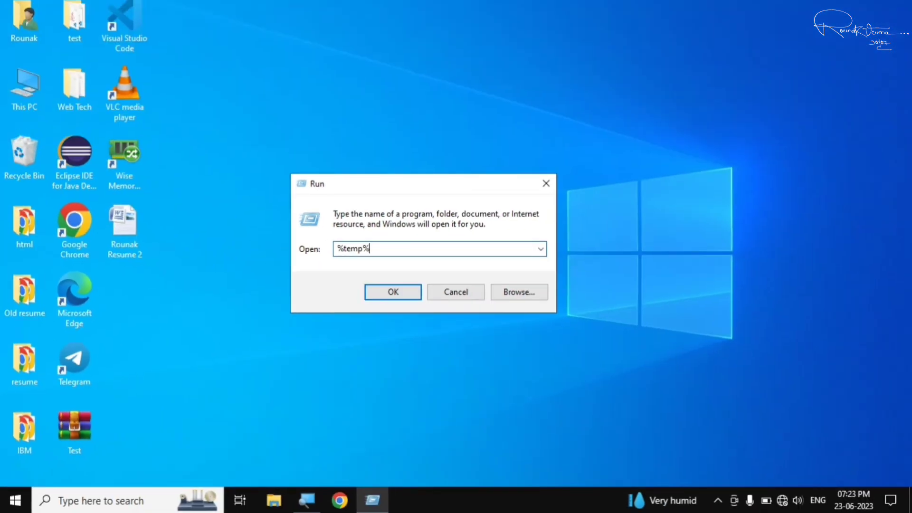
pyautogui.click(381, 292)
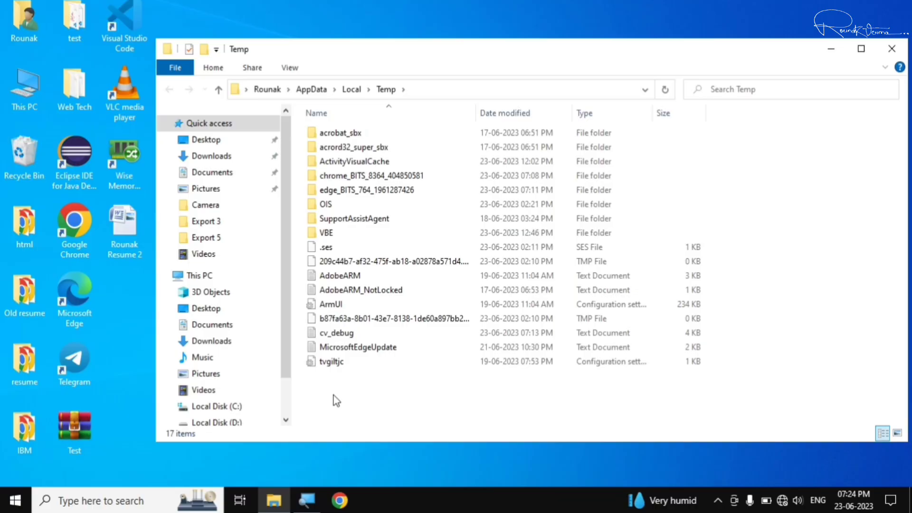
# - Permanently delete all items in the user's Temp folder, cancel the operation at the file in use, and close the folder
pyautogui.moveTo(333, 389); pyautogui.dragTo(446, 135)
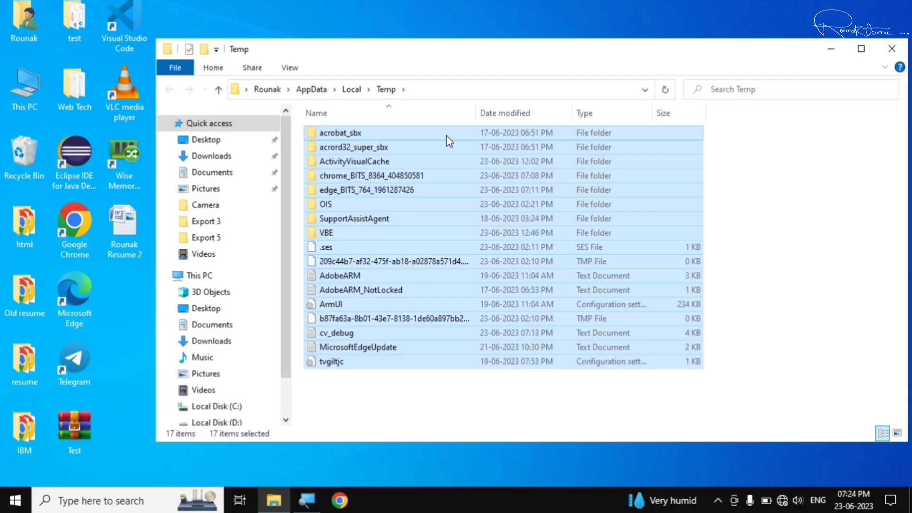
pyautogui.hotkey('shift', 'Delete')
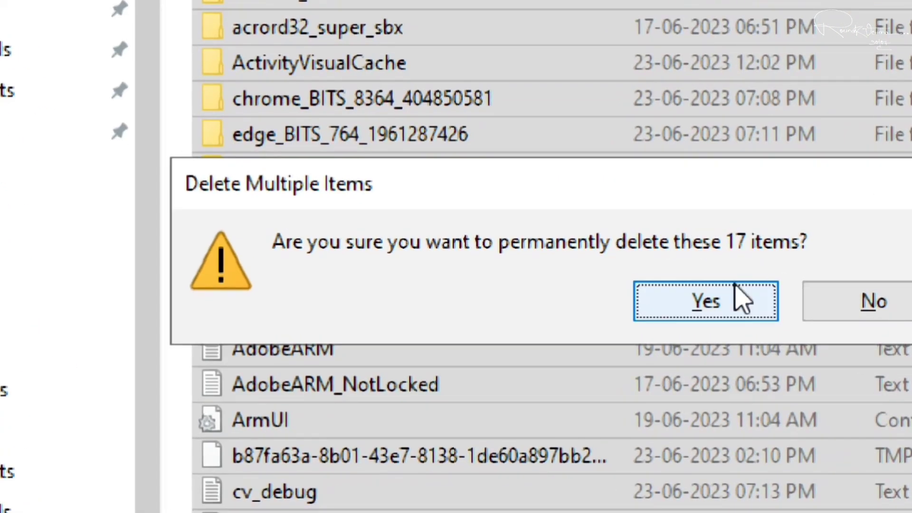
pyautogui.click(513, 259)
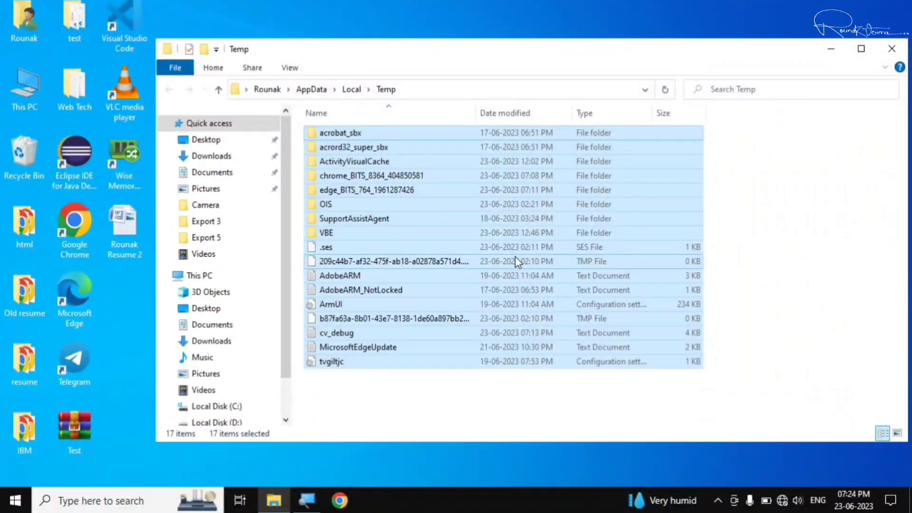
pyautogui.click(380, 182)
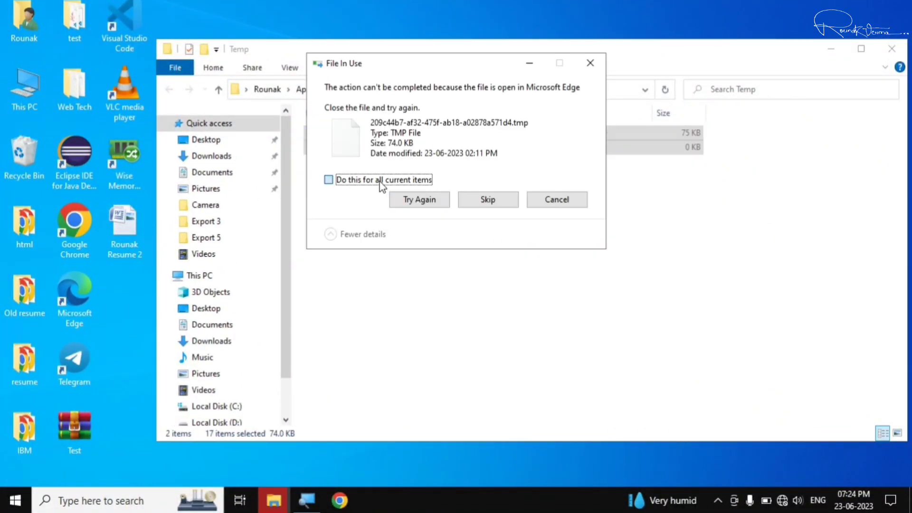
pyautogui.click(556, 198)
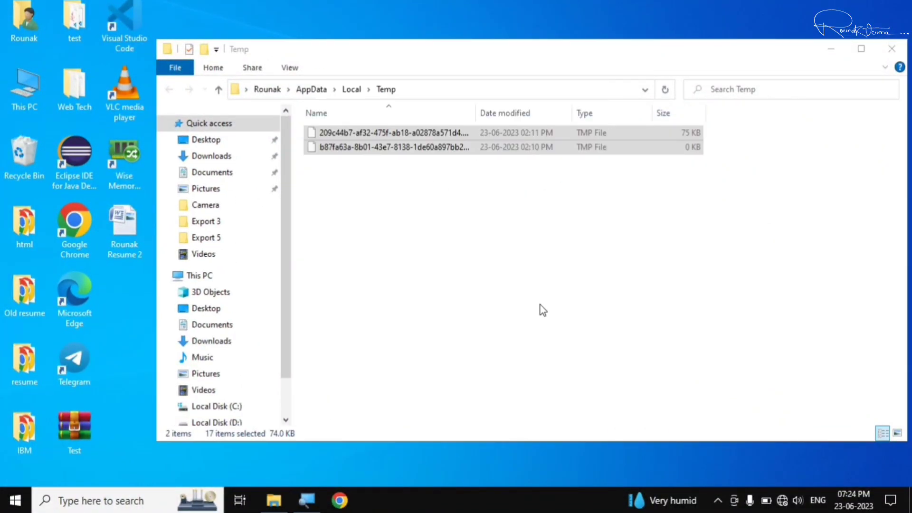
pyautogui.click(468, 249)
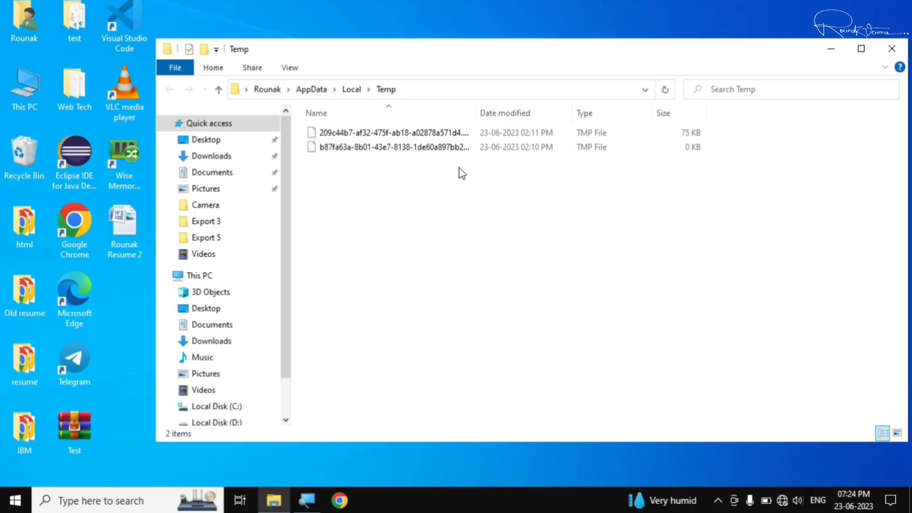
pyautogui.click(893, 48)
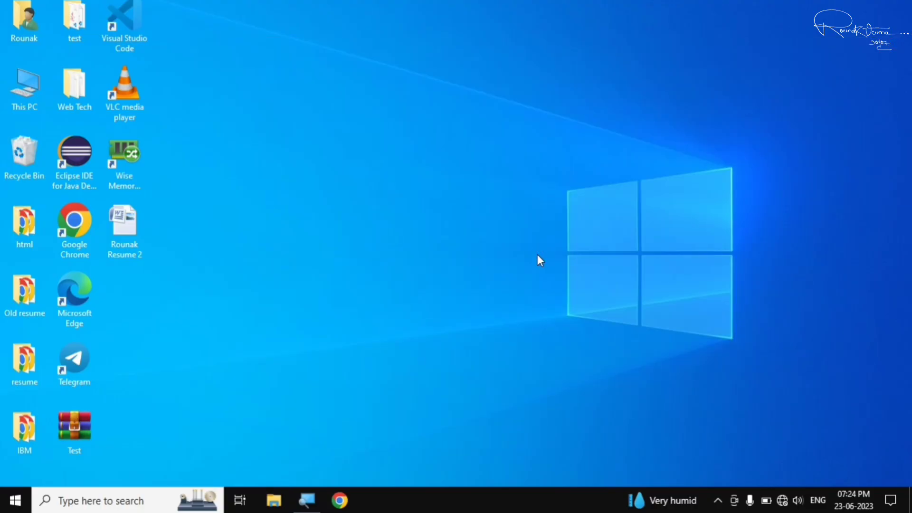
# - Open the Windows Prefetch folder by running "prefetch" from the Run dialog
pyautogui.press('super+r')
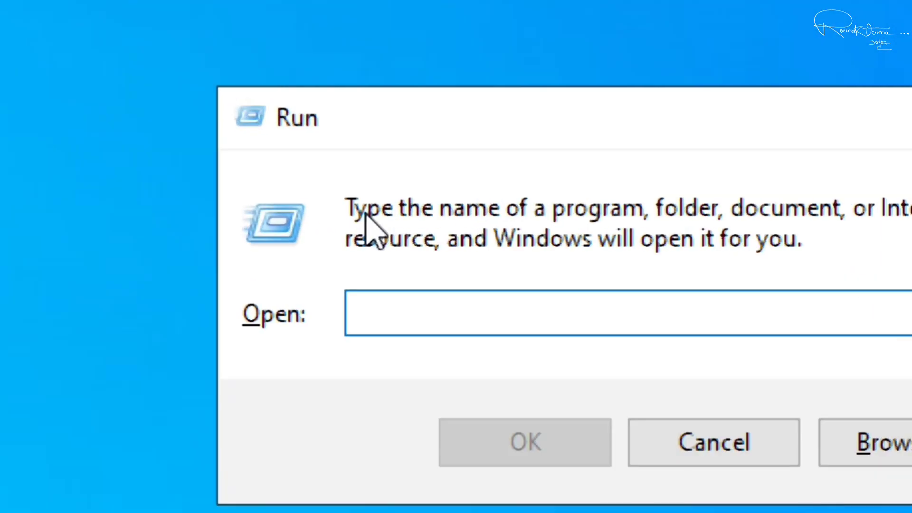
pyautogui.write('pre')
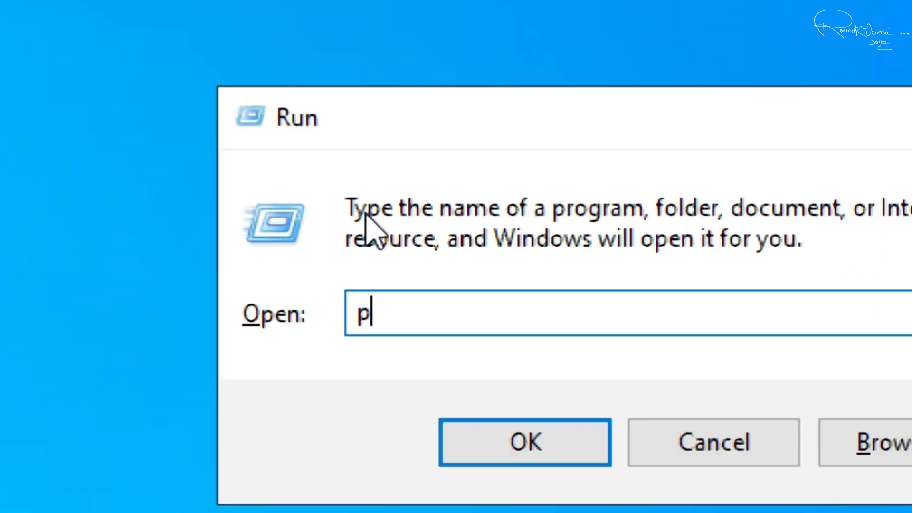
pyautogui.write('fetch')
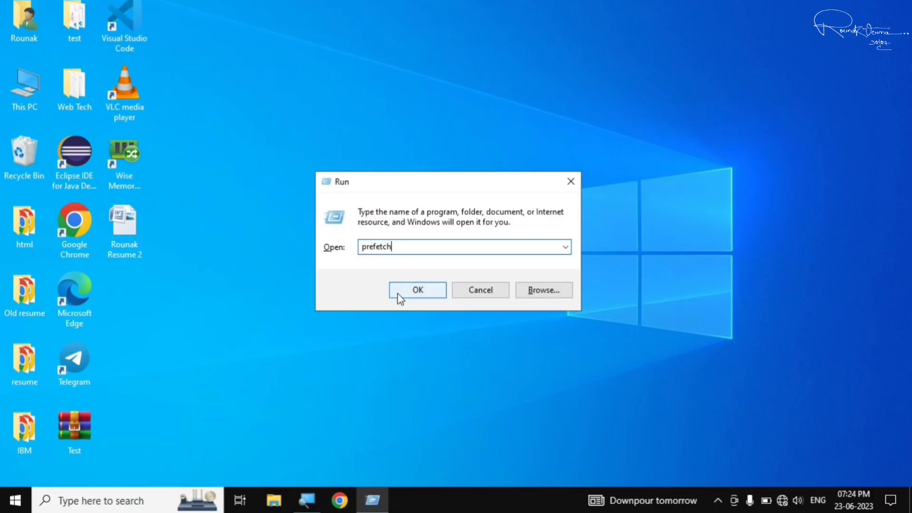
pyautogui.click(416, 293)
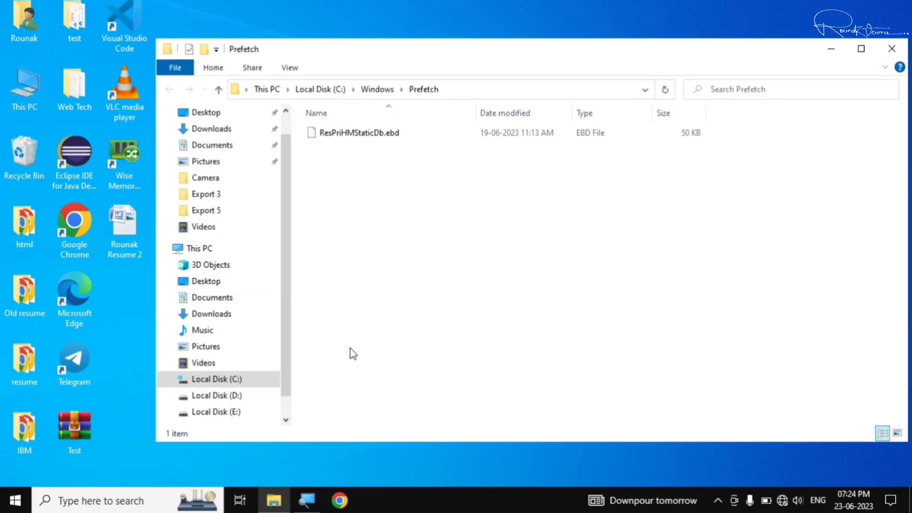
# - Permanently delete ResPriHMStaticDb.ebd from the Prefetch folder and close the folder
pyautogui.moveTo(324, 375); pyautogui.dragTo(562, 122)
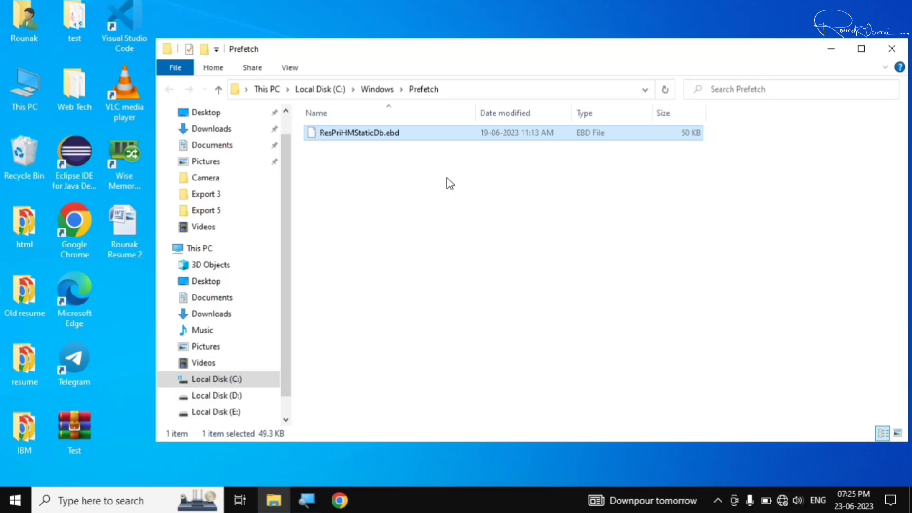
pyautogui.hotkey('shift', 'Delete')
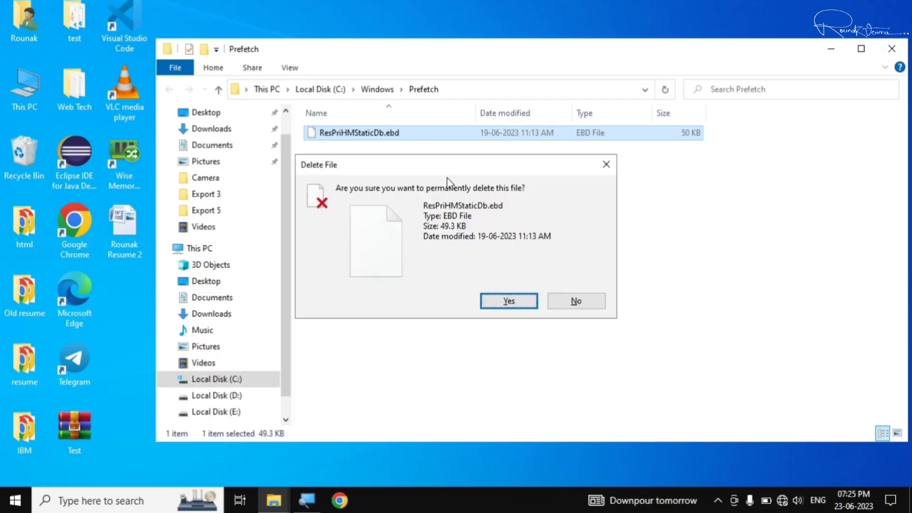
pyautogui.click(498, 300)
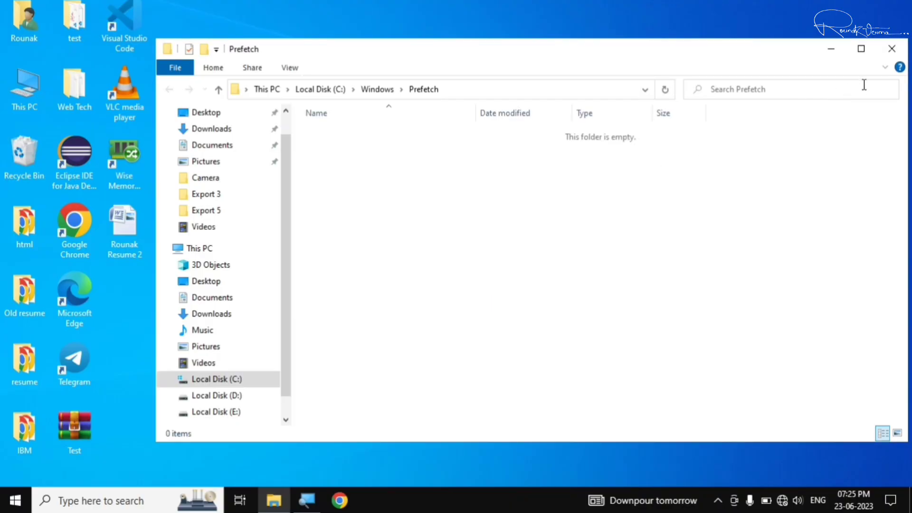
pyautogui.click(892, 48)
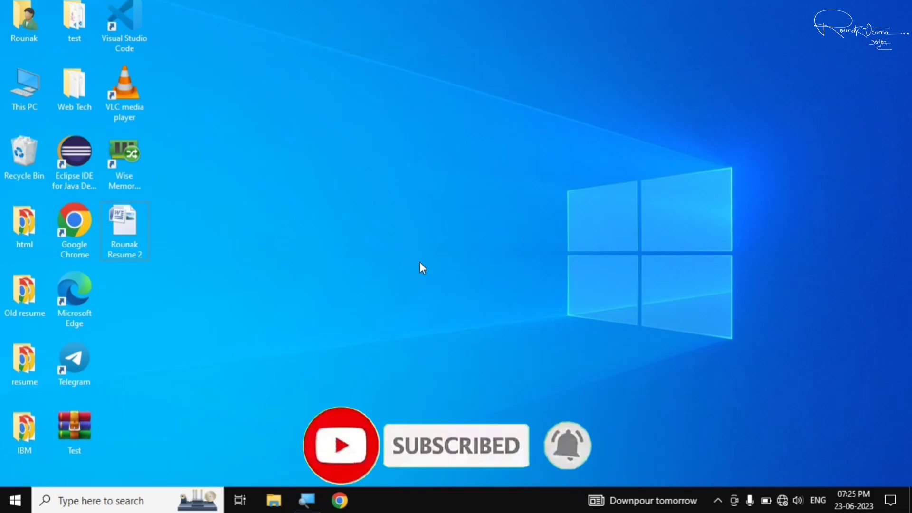
# - Launch Disk Cleanup by running "cleanmgr" from the Run dialog
pyautogui.press('super+r')
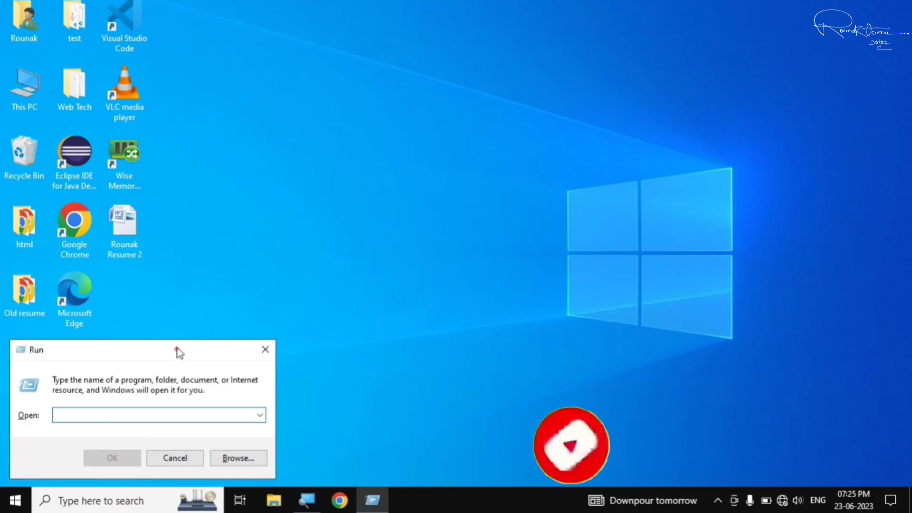
pyautogui.moveTo(179, 355); pyautogui.dragTo(491, 194)
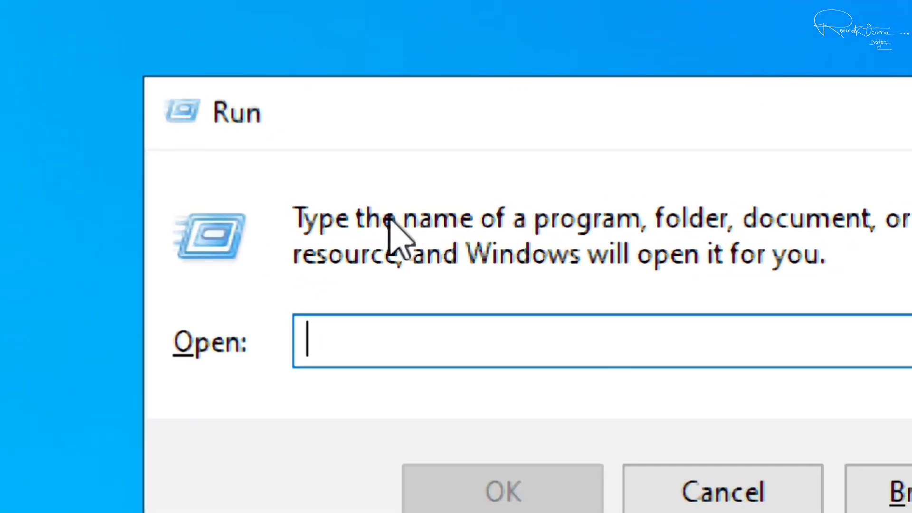
pyautogui.write('cleanmgr')
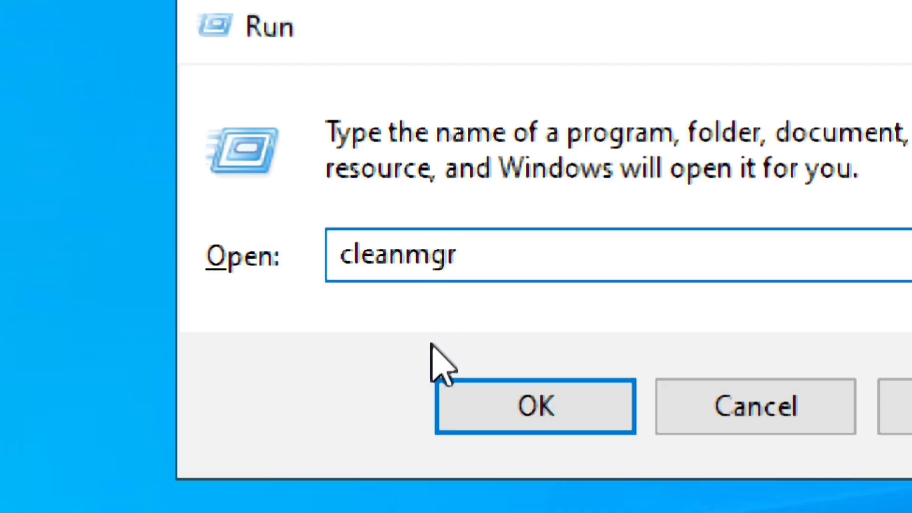
pyautogui.press('Return')
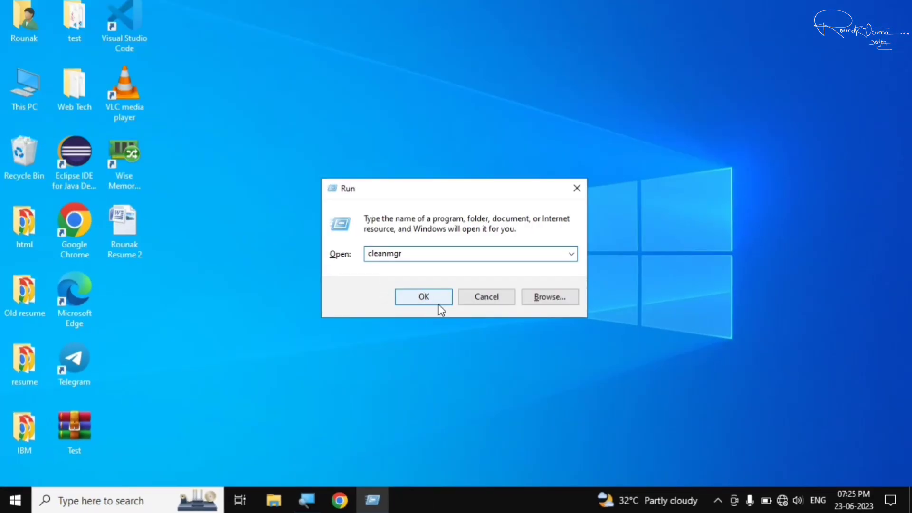
pyautogui.click(436, 301)
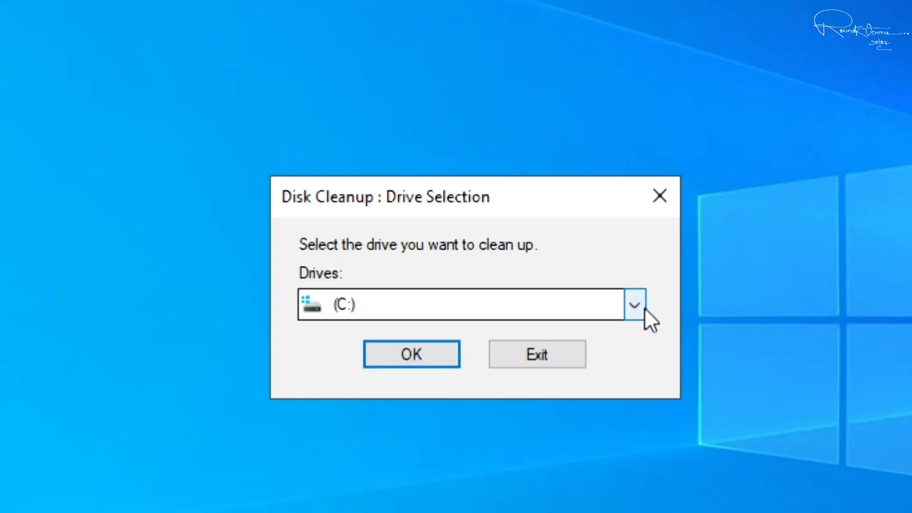
# - Select drive C: for Disk Cleanup, scan it and review the list of files to delete
pyautogui.click(538, 246)
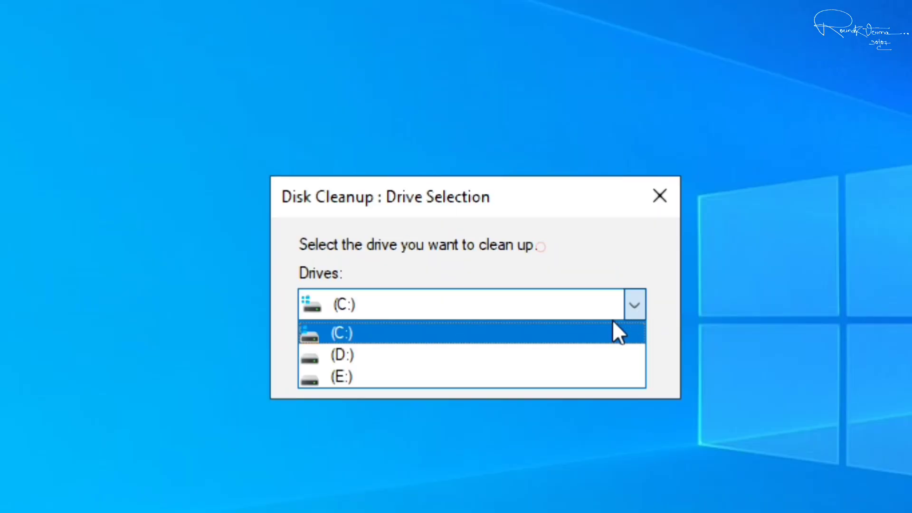
pyautogui.click(552, 332)
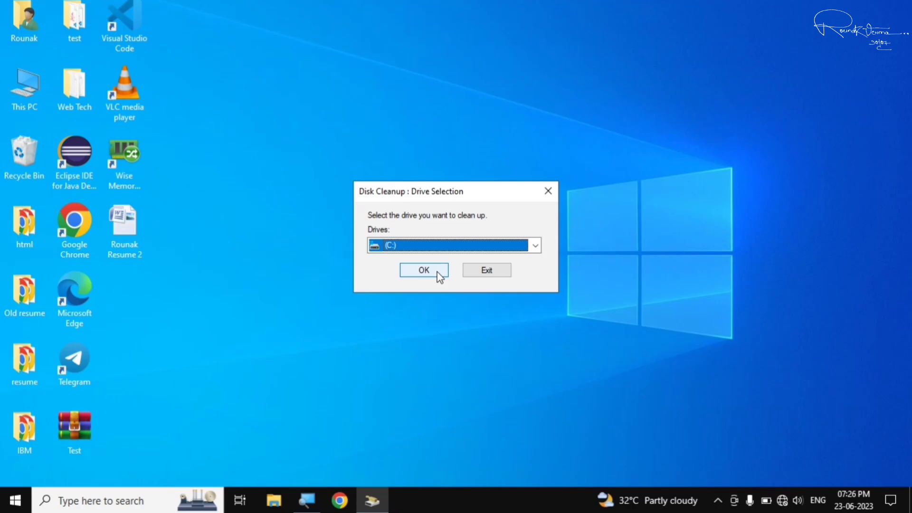
pyautogui.click(437, 272)
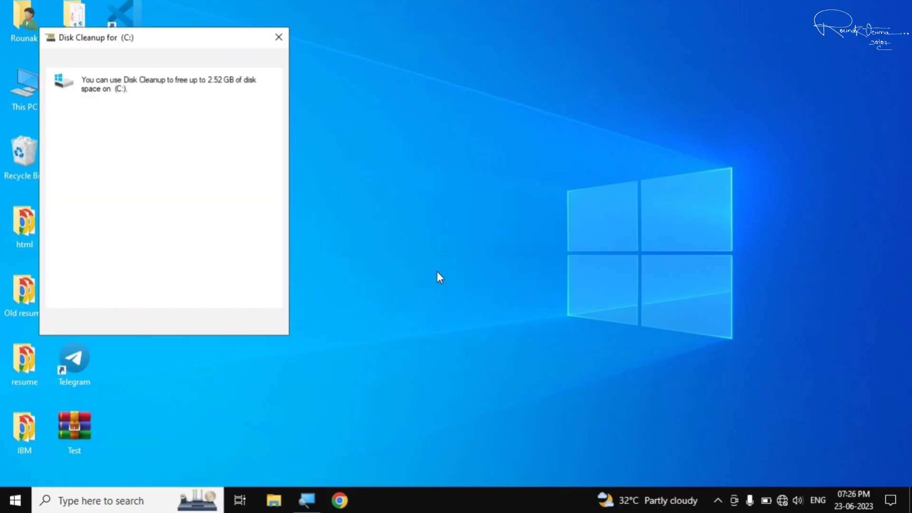
pyautogui.moveTo(147, 35); pyautogui.dragTo(449, 105)
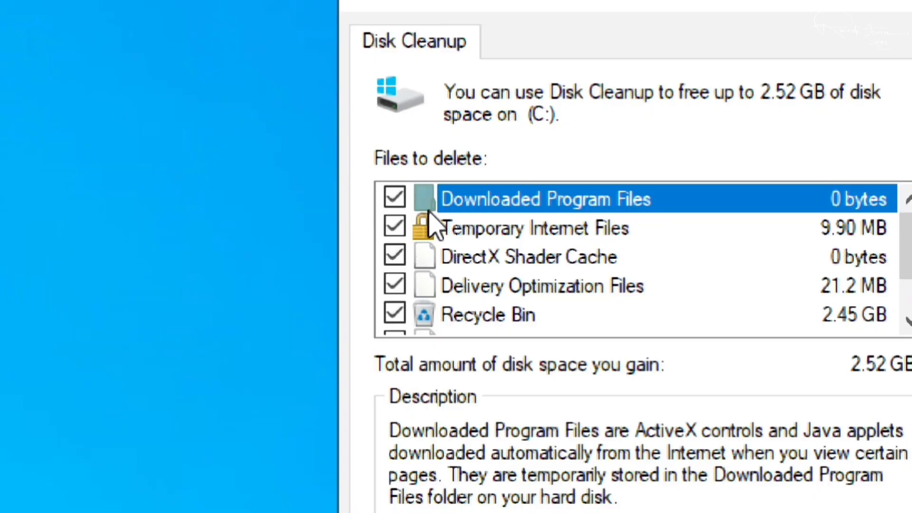
pyautogui.scroll(-1, 489, 305)
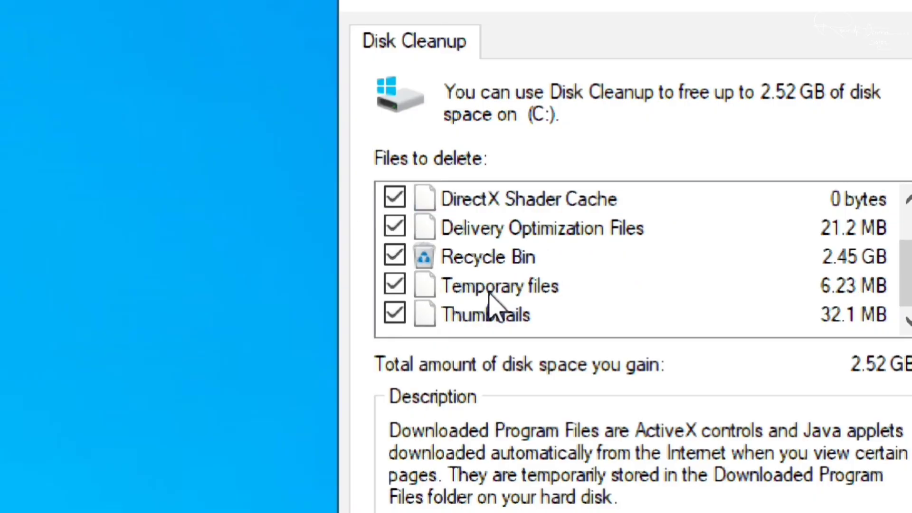
pyautogui.scroll(1, 495, 308)
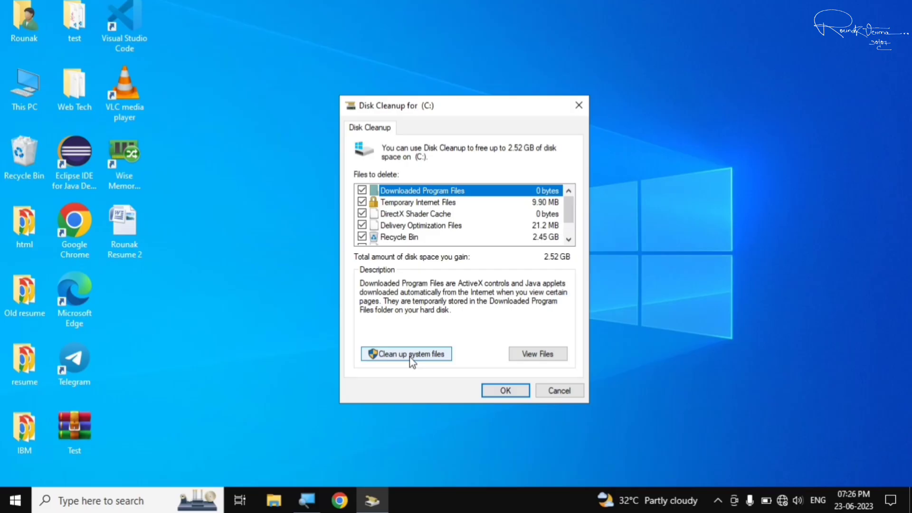
# - Switch Disk Cleanup to cleaning up system files and rescan drive C:
pyautogui.click(410, 355)
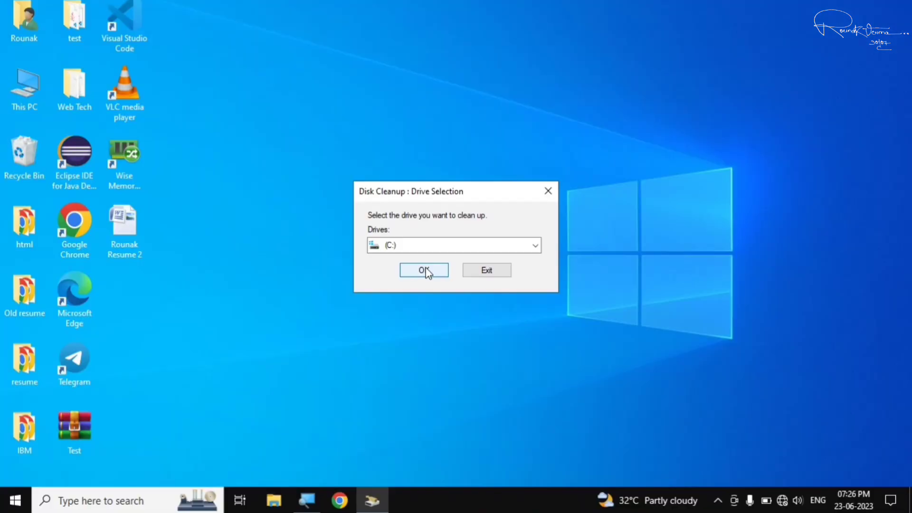
pyautogui.click(424, 271)
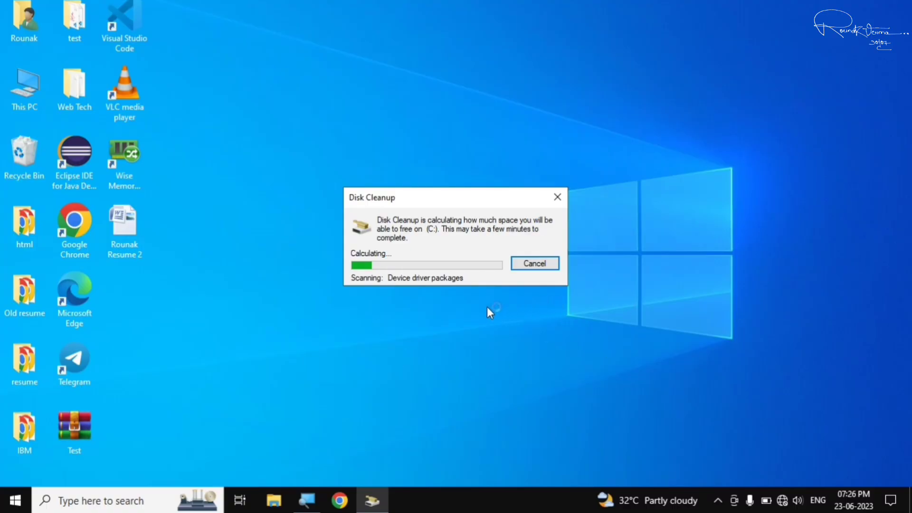
pyautogui.moveTo(154, 55); pyautogui.dragTo(412, 88)
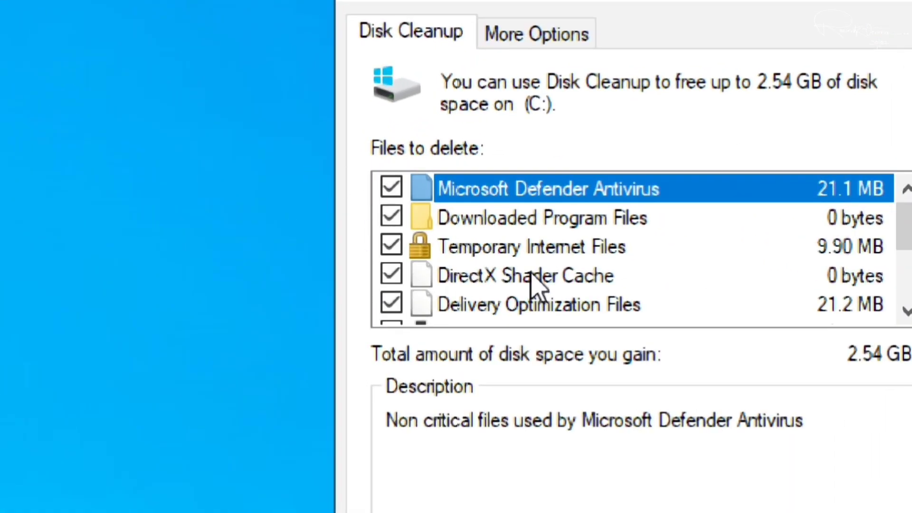
# - Review the checked file categories for drive C: and permanently delete those files with Disk Cleanup
pyautogui.scroll(-2, 536, 285)
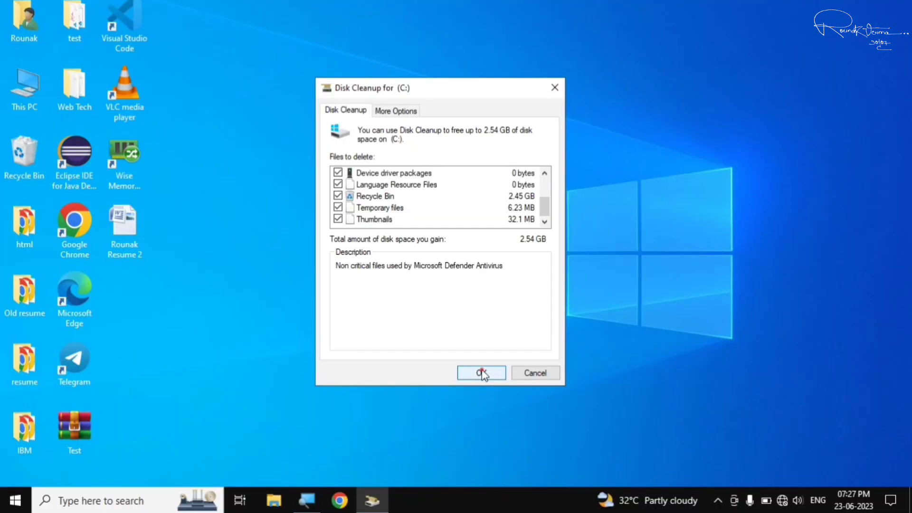
pyautogui.click(482, 373)
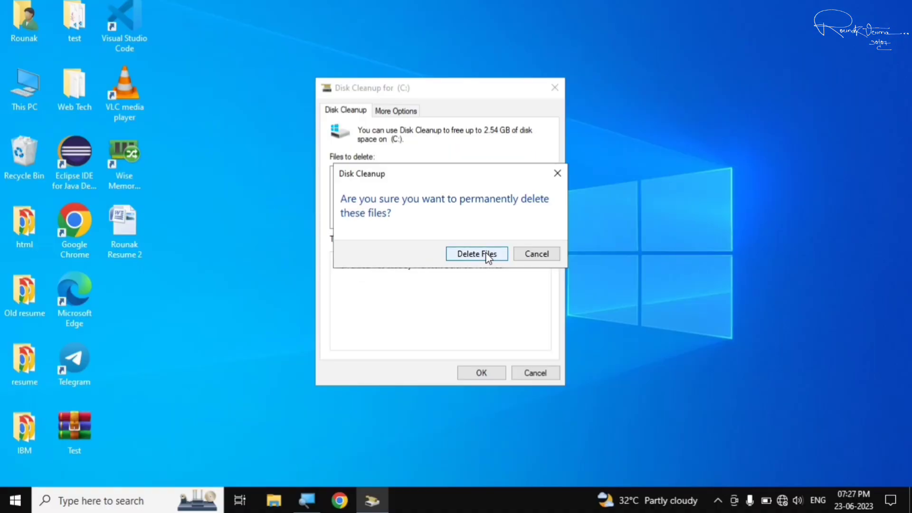
pyautogui.click(485, 253)
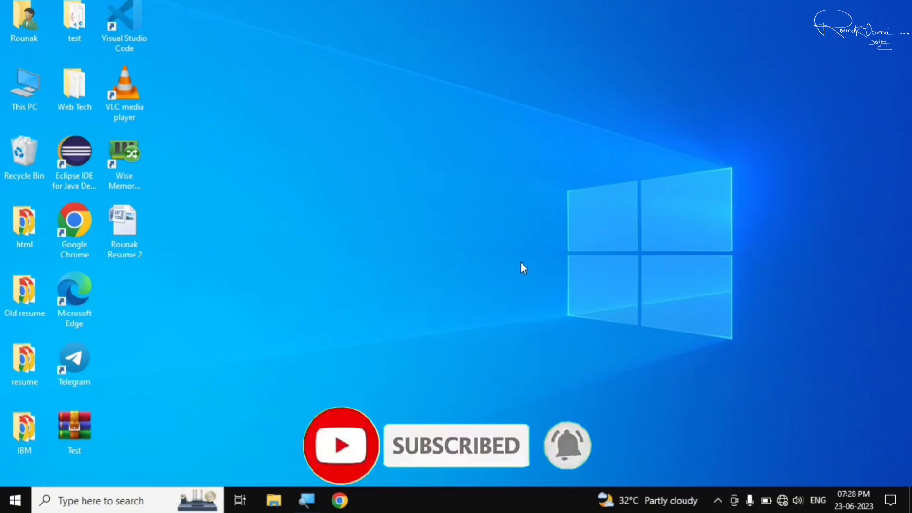
# - Search Windows for "defra" and open Defragment and Optimize Drives
pyautogui.press('super')
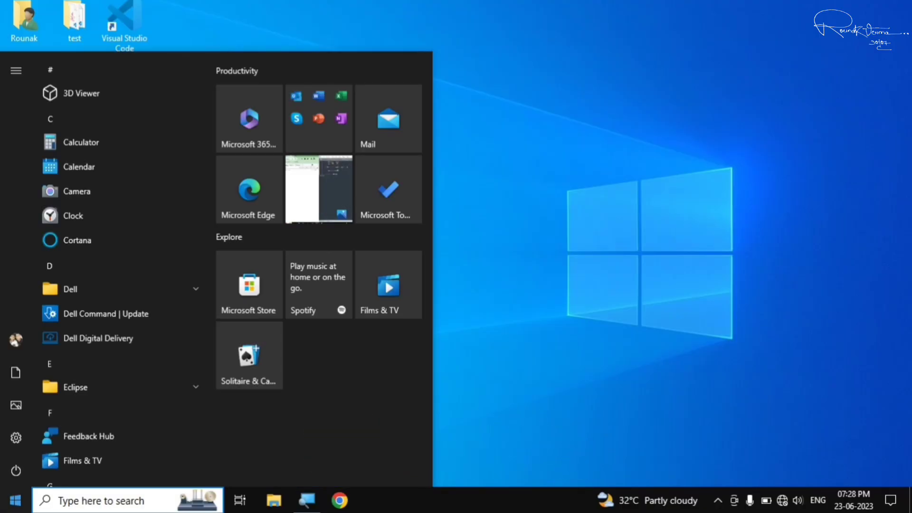
pyautogui.write('fe')
pyautogui.press('BackSpace')
pyautogui.press('BackSpace')
pyautogui.write('defra')
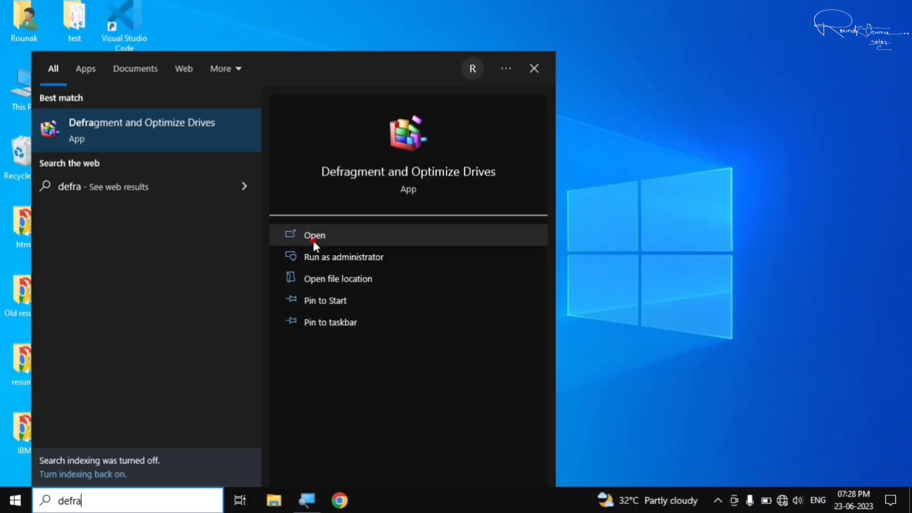
pyautogui.click(314, 243)
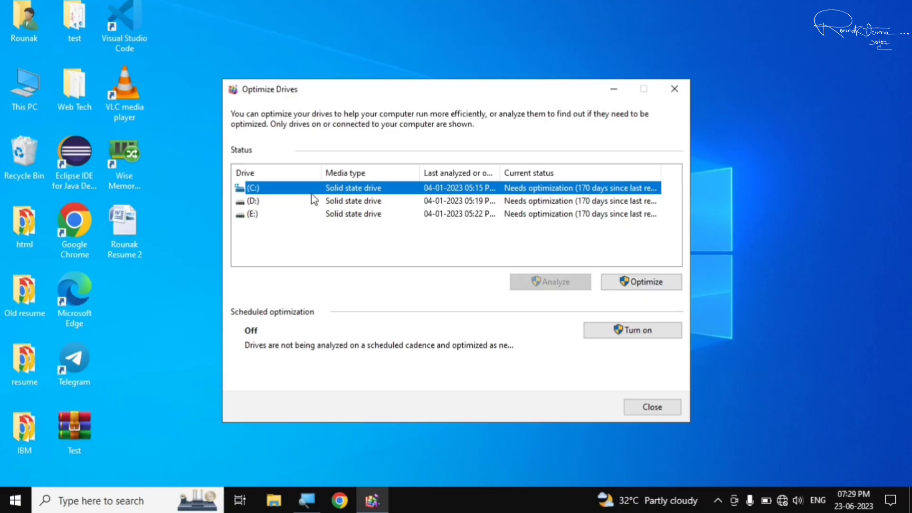
# - Inspect drives D: and E: in the Optimize Drives list and close the window
pyautogui.click(312, 200)
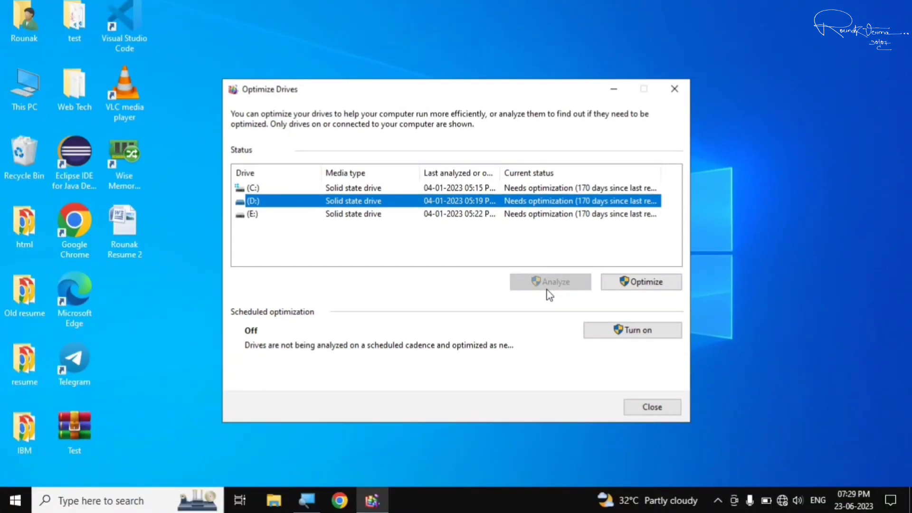
pyautogui.click(315, 215)
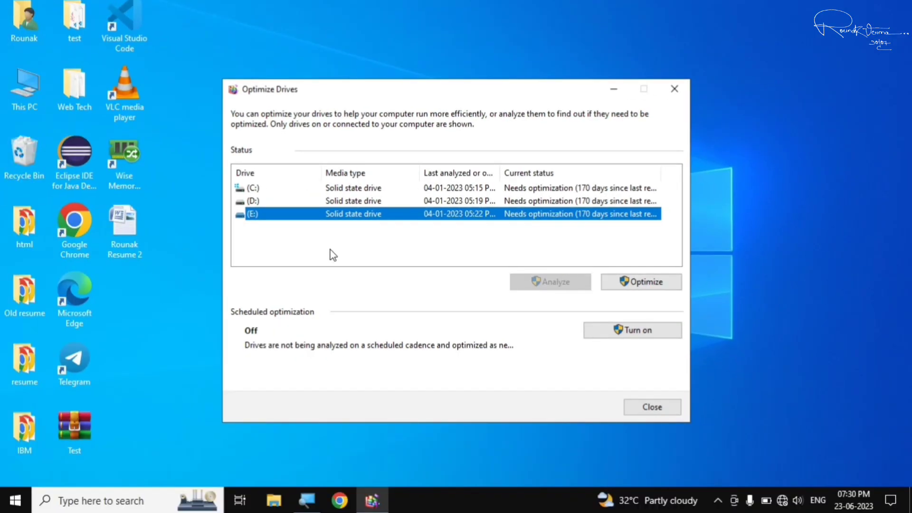
pyautogui.click(651, 409)
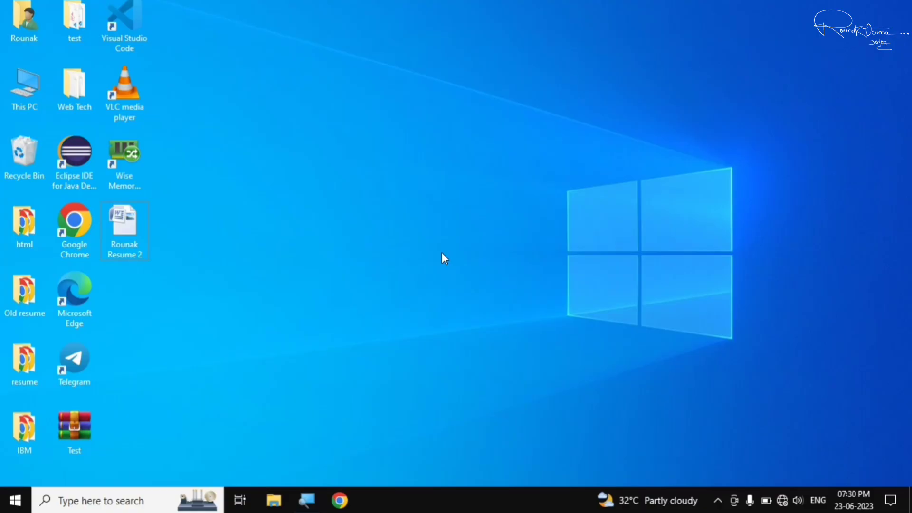
# - Open File Explorer and go to the Windows folder on Local Disk (C:)
pyautogui.press('super+e')
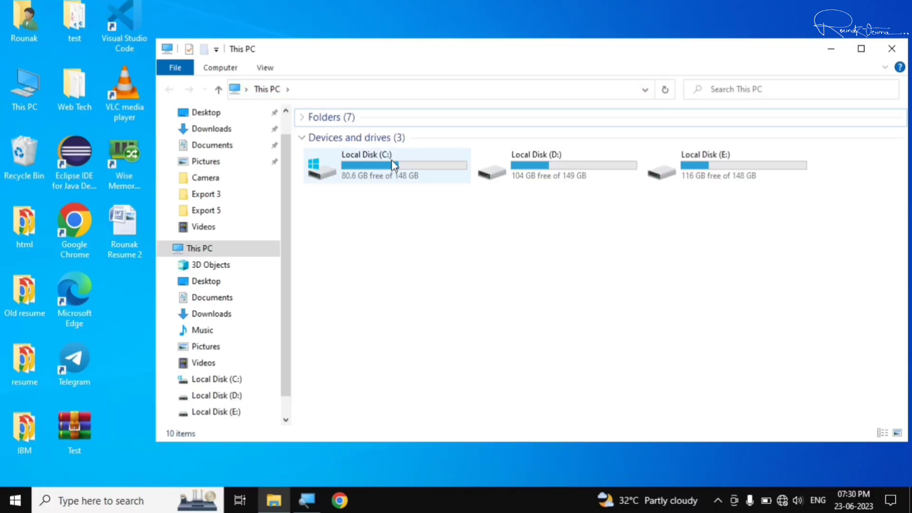
pyautogui.click(391, 160)
pyautogui.doubleClick(392, 160)
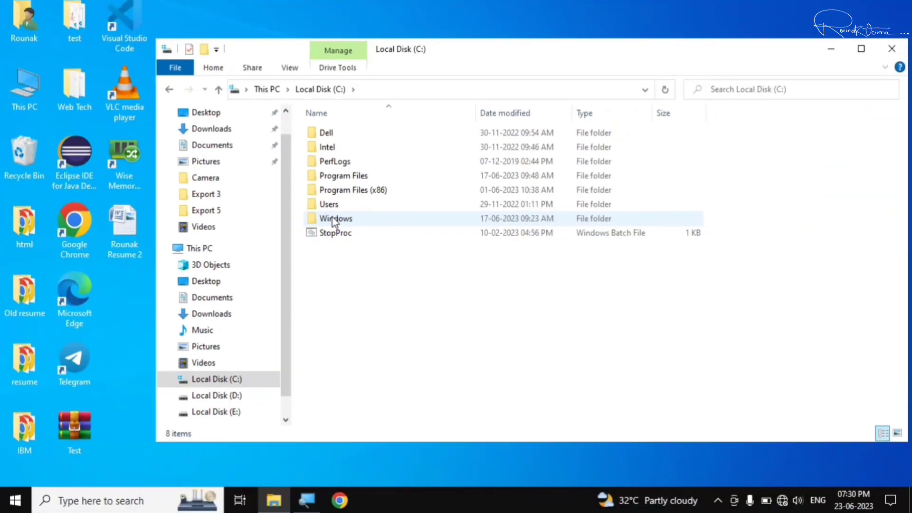
pyautogui.doubleClick(333, 219)
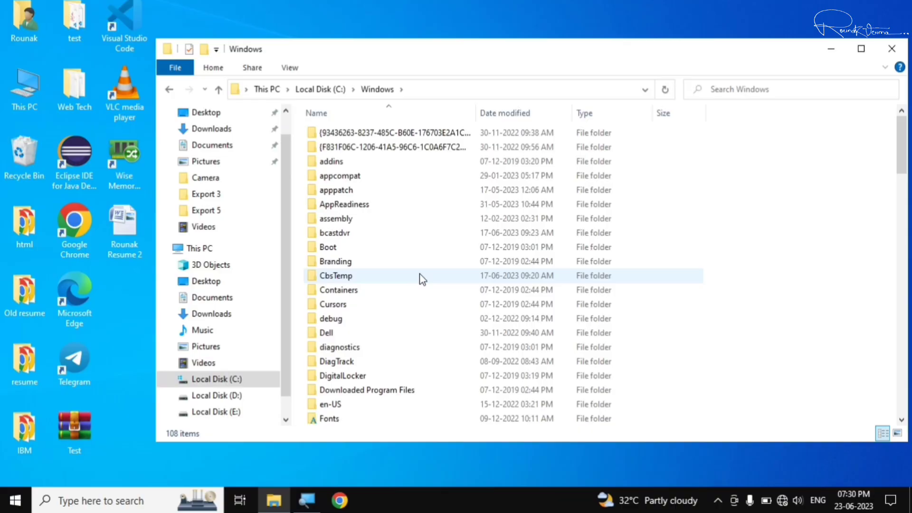
# - Locate the SoftwareDistribution folder inside Windows and open its Download subfolder
pyautogui.scroll(-4, 420, 274)
pyautogui.scroll(4, 420, 274)
pyautogui.click(421, 275)
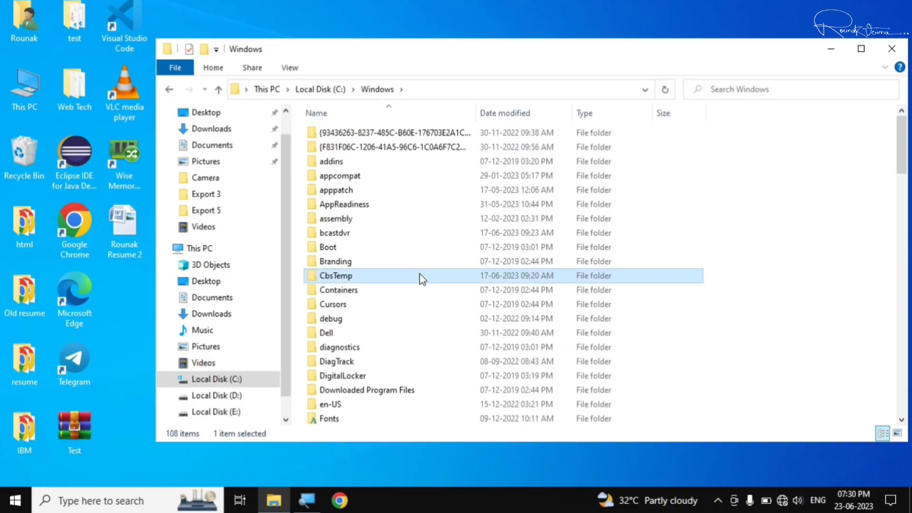
pyautogui.write('servici')
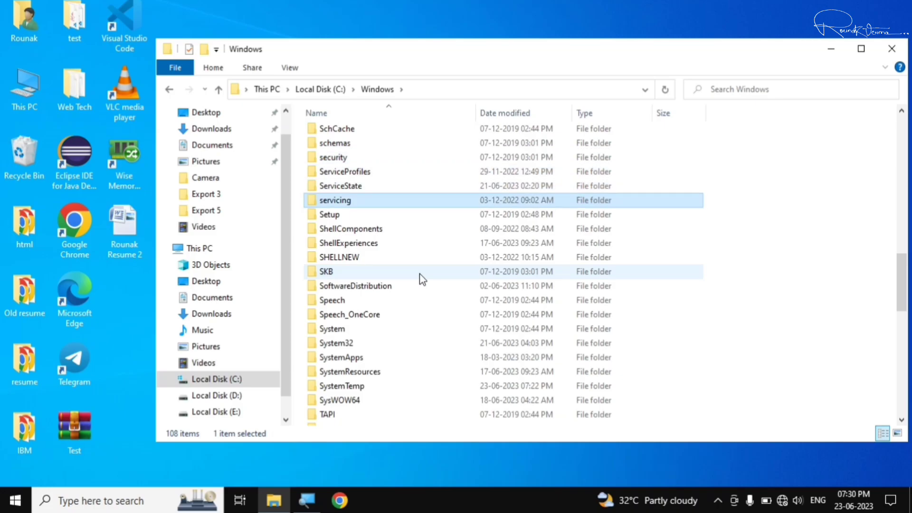
pyautogui.press('Down')
pyautogui.press('Down')
pyautogui.press('Down')
pyautogui.press('Down')
pyautogui.press('Down')
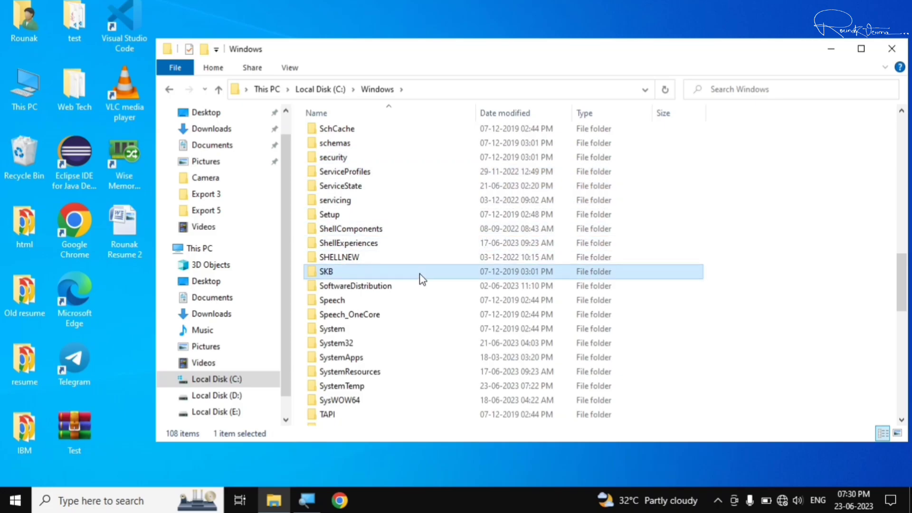
pyautogui.click(405, 287)
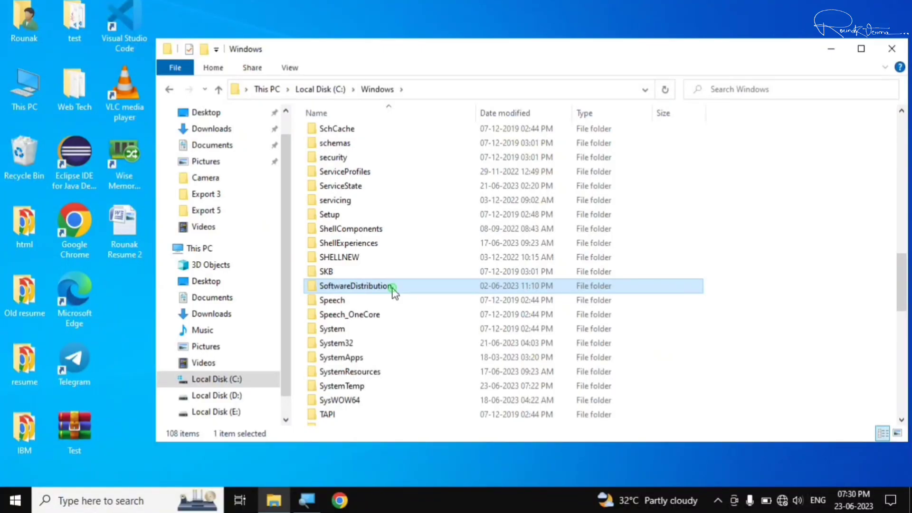
pyautogui.doubleClick(393, 291)
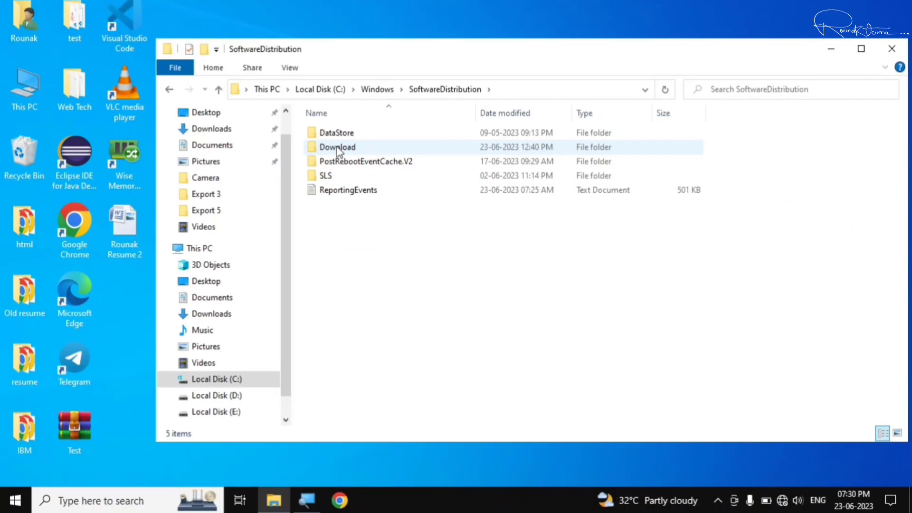
pyautogui.doubleClick(337, 147)
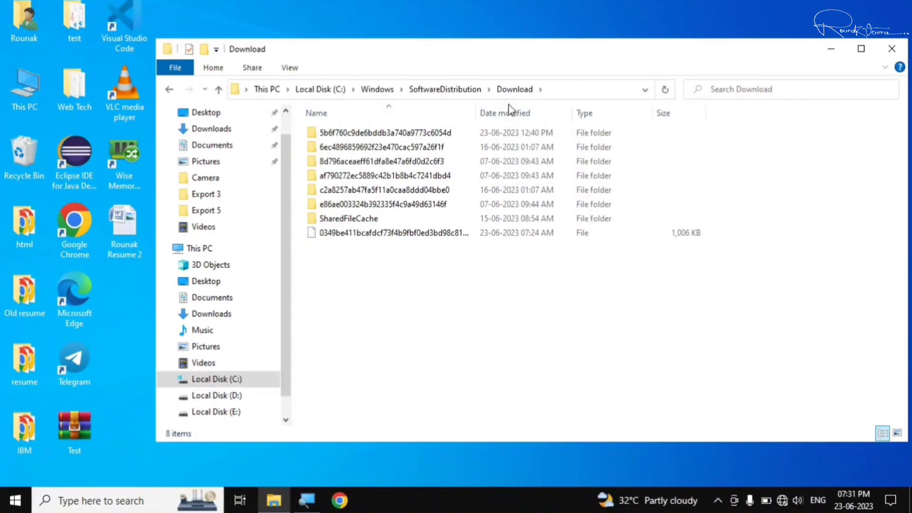
# - Permanently delete all items in the Download folder, granting administrator permission for all of them, and close the folder window
pyautogui.moveTo(369, 258); pyautogui.dragTo(598, 113)
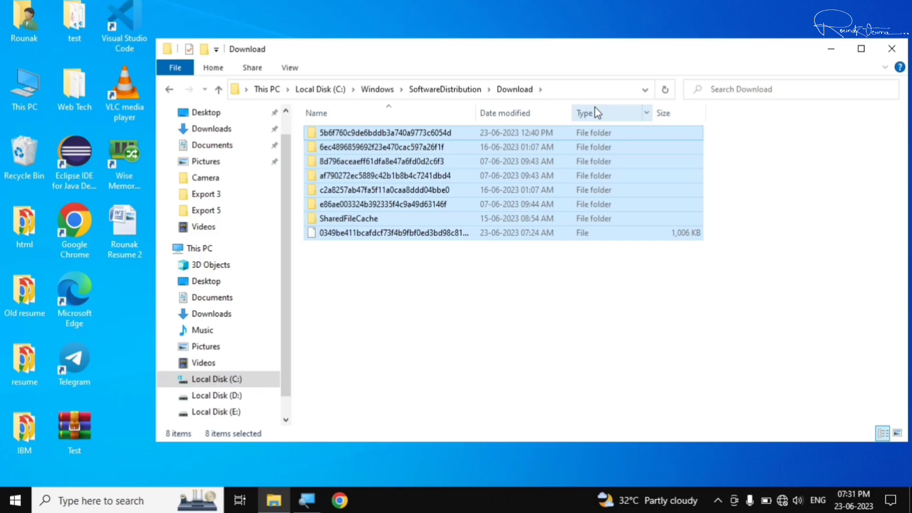
pyautogui.hotkey('shift', 'Delete')
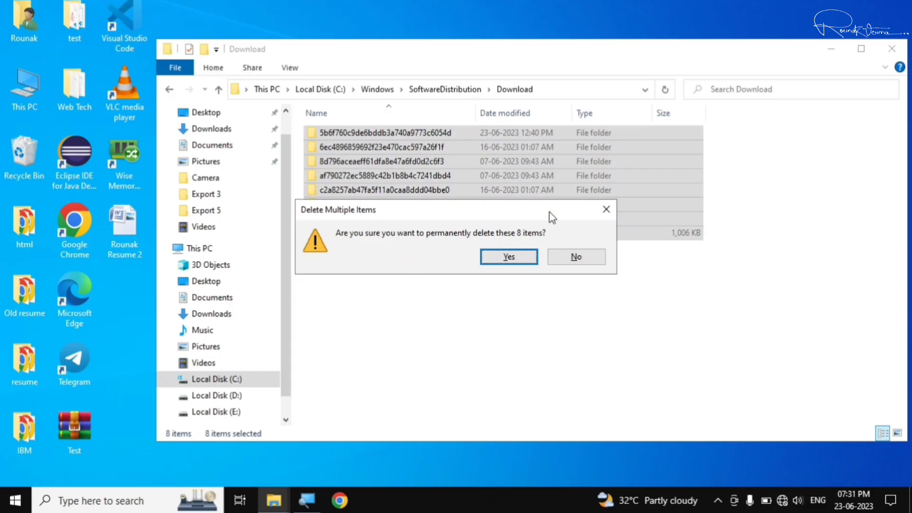
pyautogui.click(512, 258)
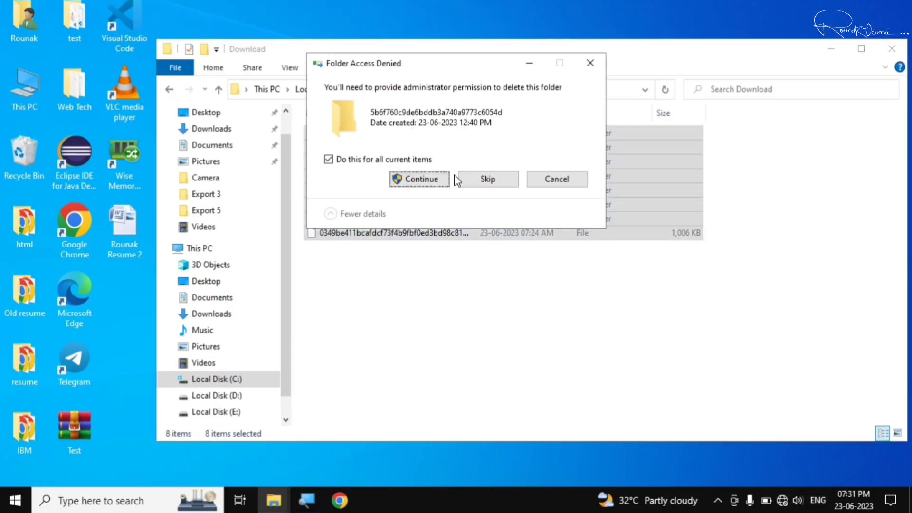
pyautogui.click(421, 185)
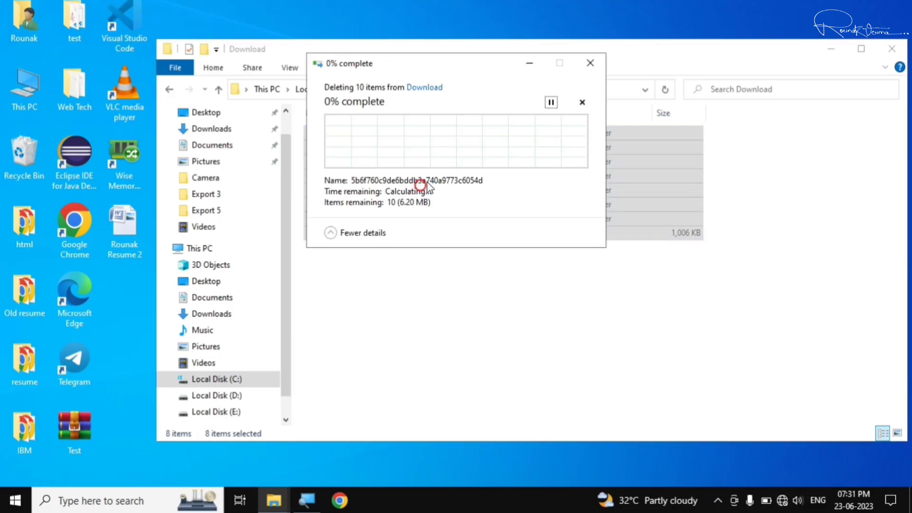
pyautogui.click(901, 48)
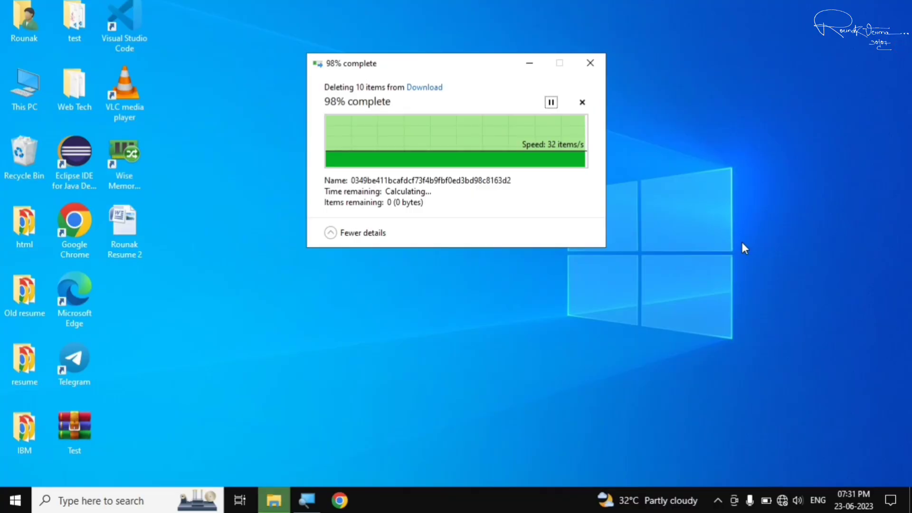